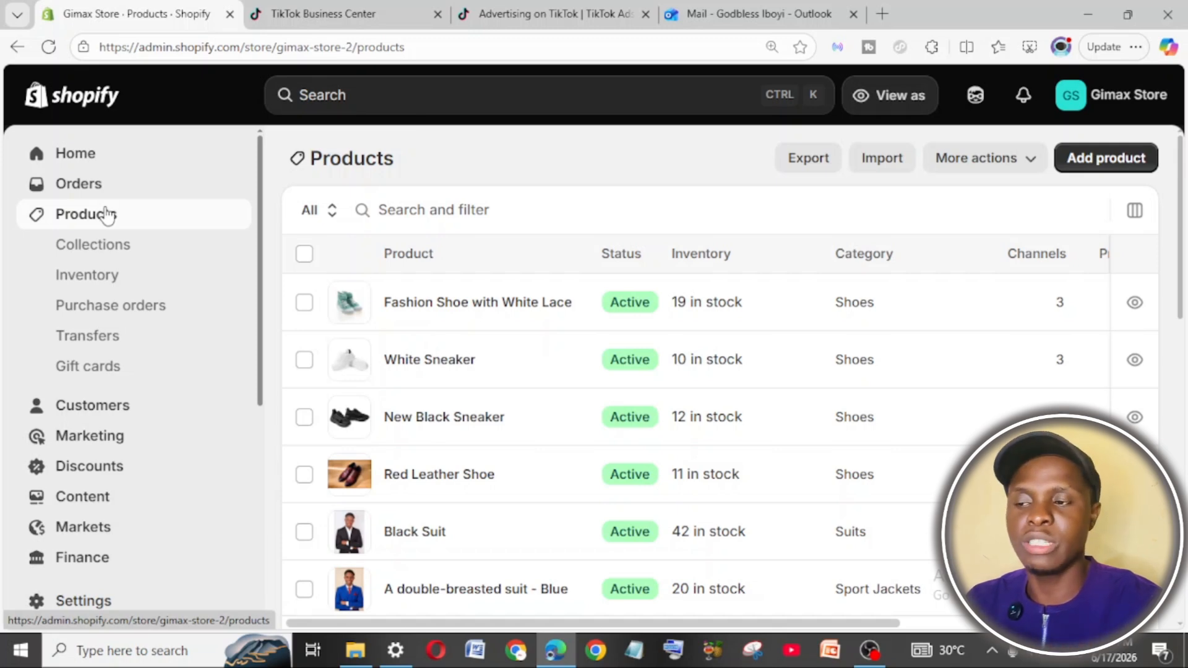
Search the store's apps for "tiktok" and open the TikTok app's listing in the Shopify App Store.
scroll(105, 259, "down", 1)
scroll(93, 297, "up", 1)
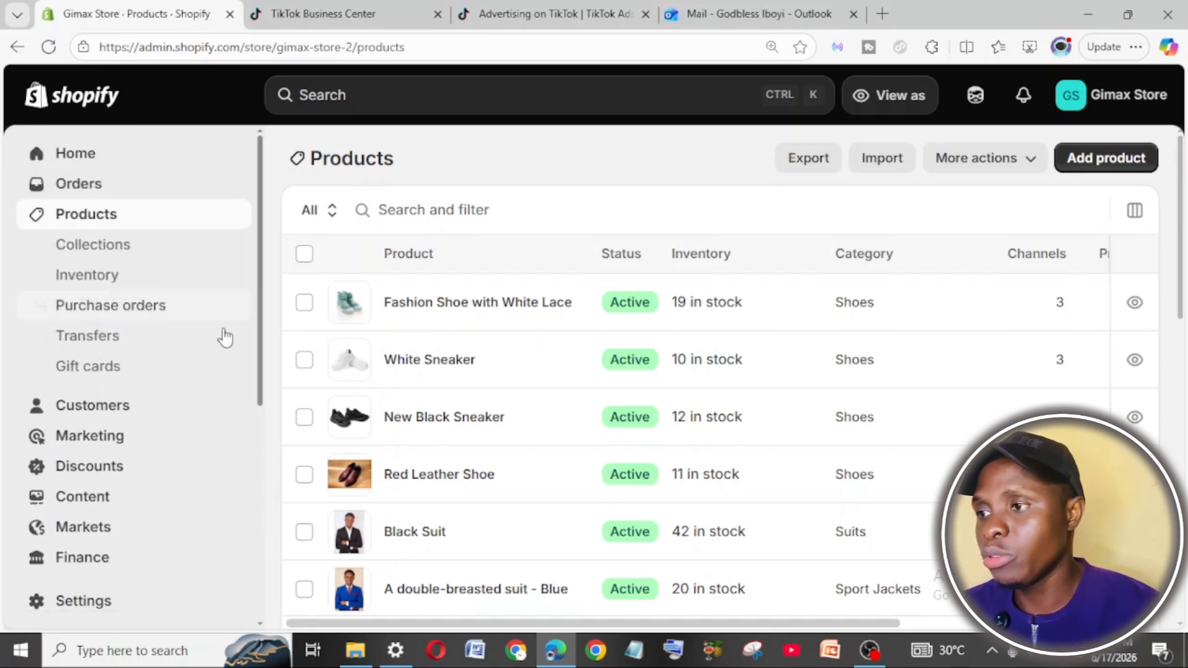
scroll(88, 333, "down", 5)
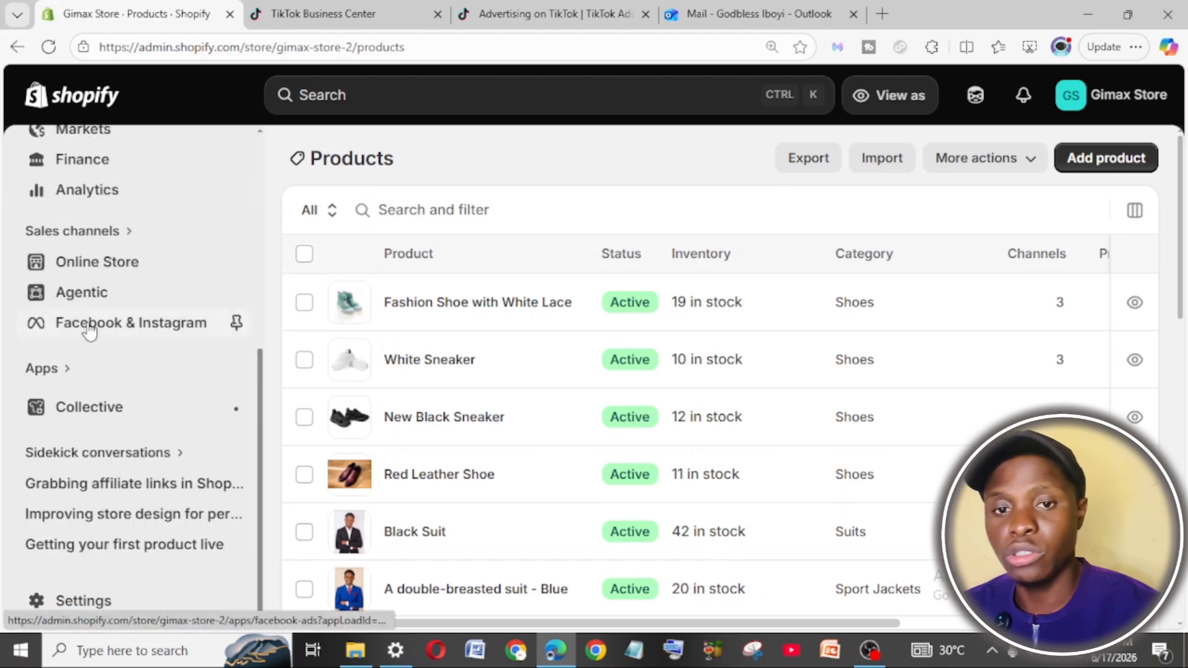
scroll(90, 332, "up", 5)
scroll(90, 333, "down", 5)
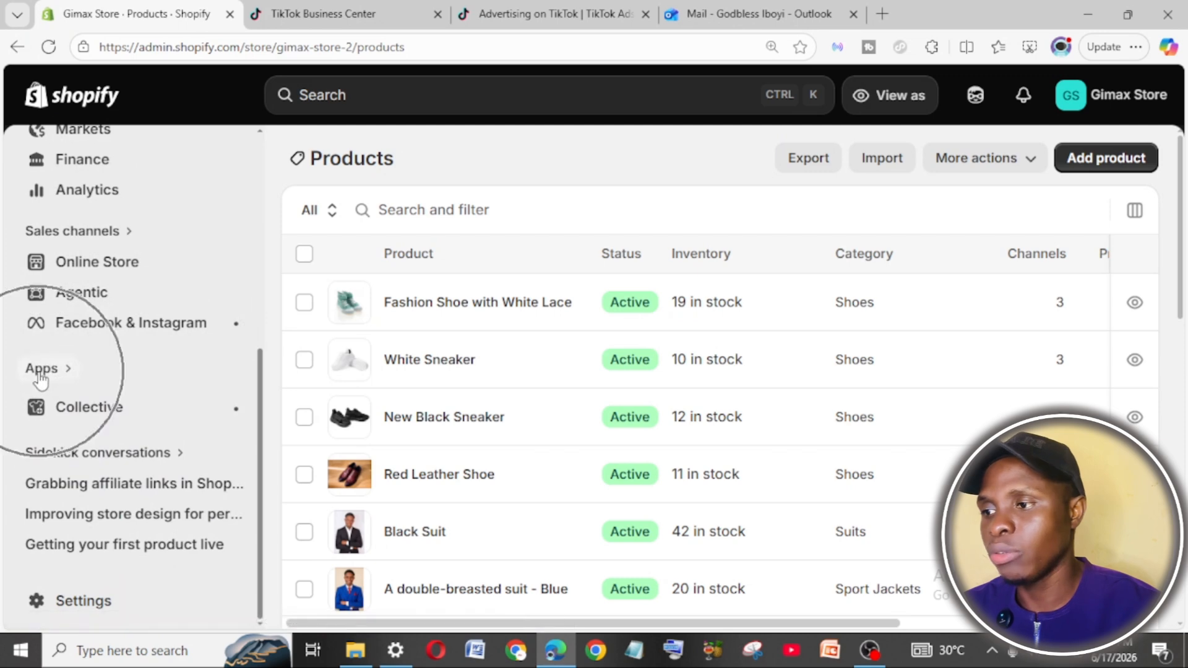
left_click(39, 371)
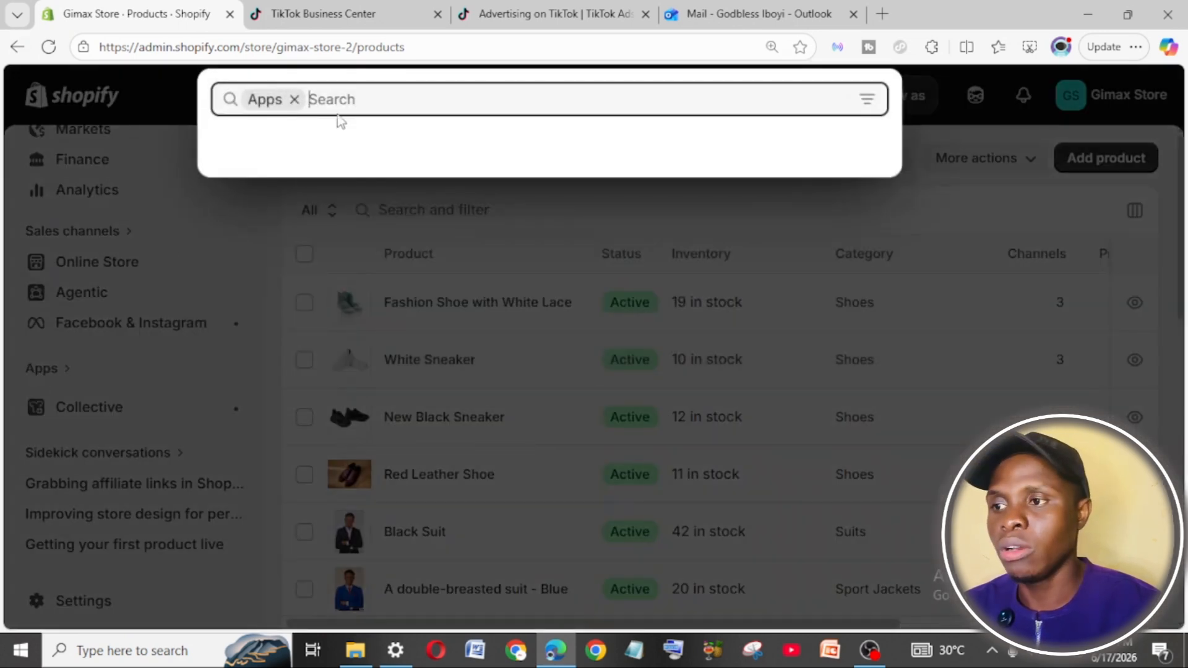
type("tik")
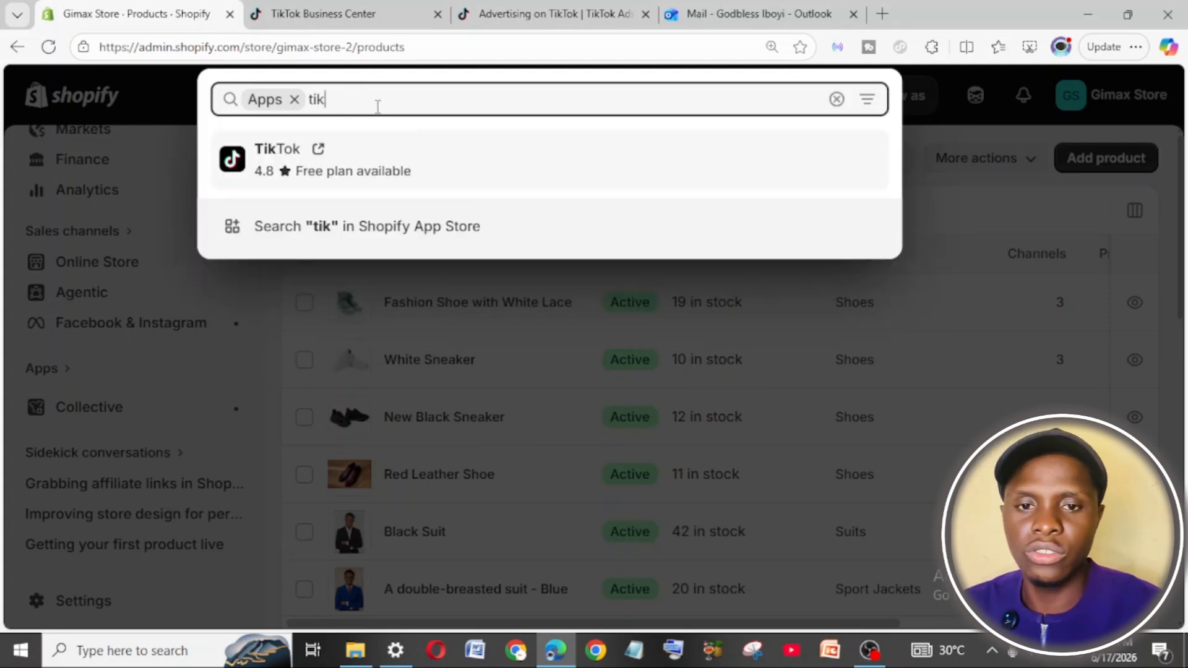
type("tok")
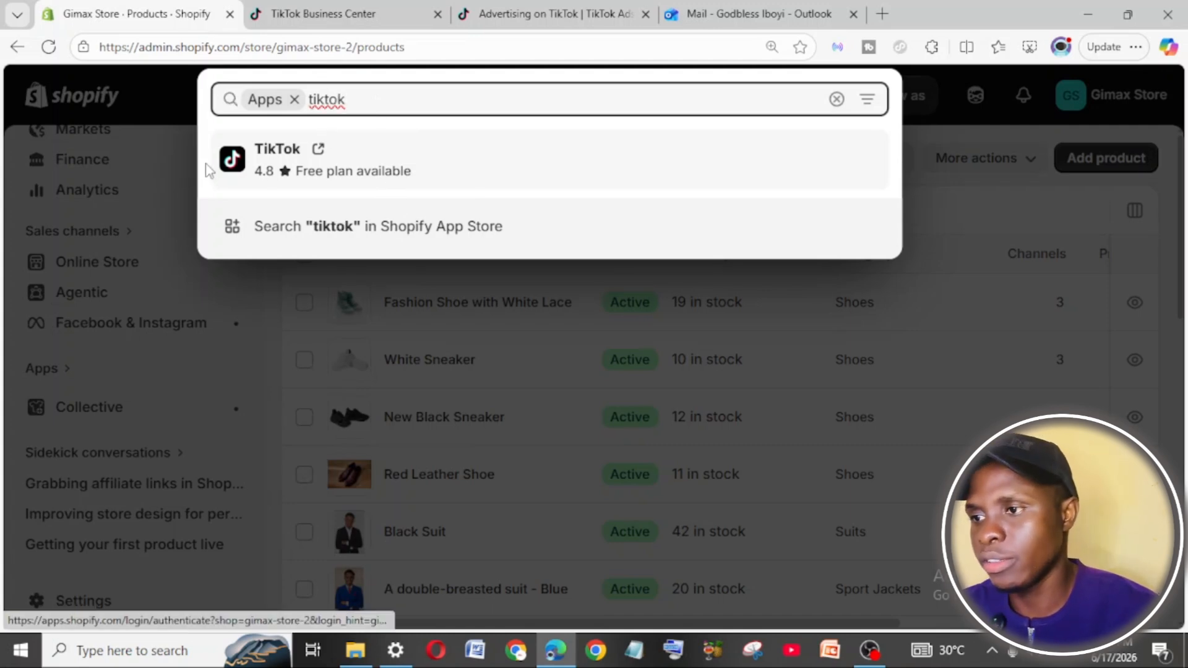
left_click(255, 160)
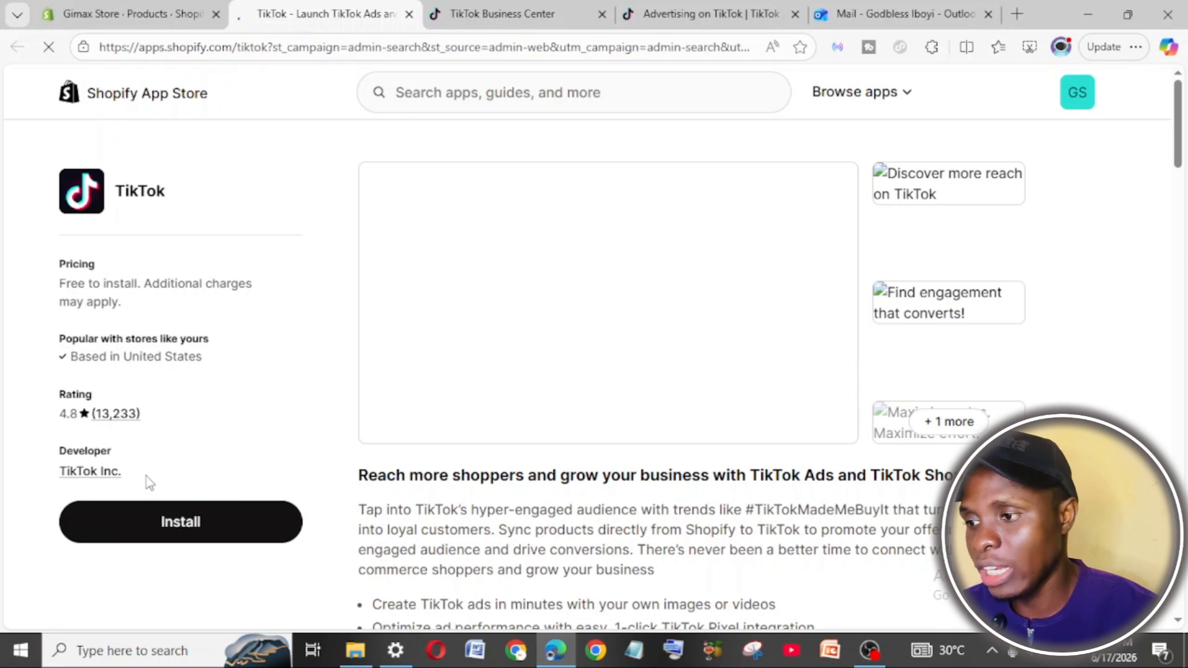
Check that the developer is TikTok Inc. and start installing the TikTok app on the store.
left_click_drag(146, 476, 51, 480)
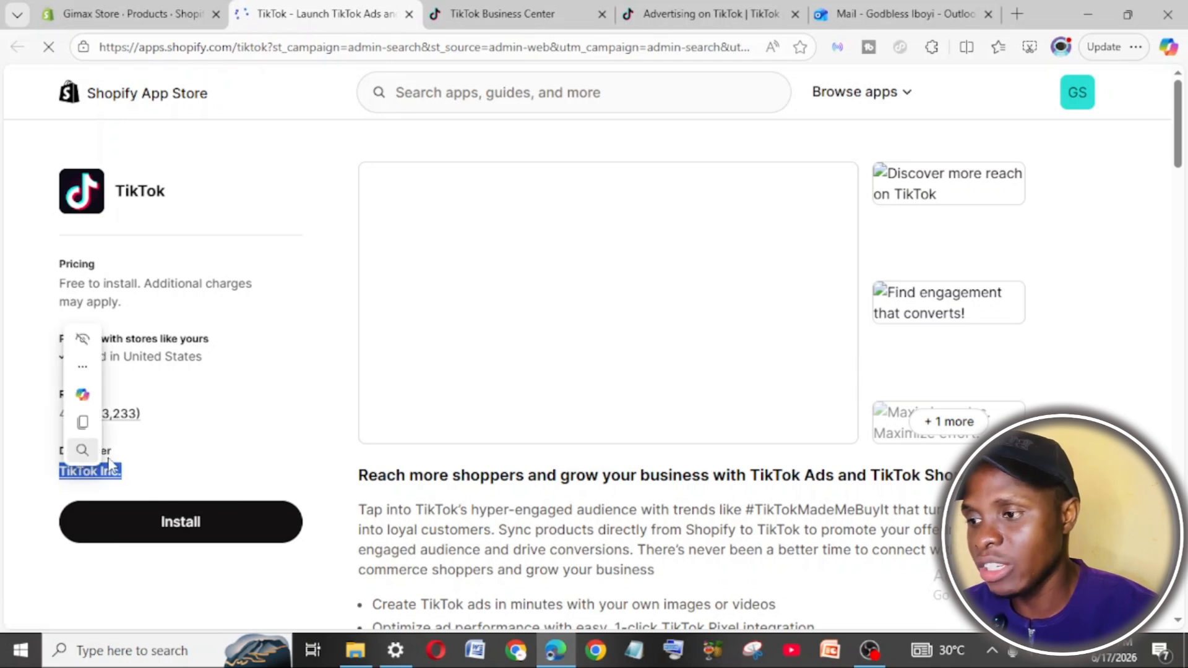
left_click(224, 466)
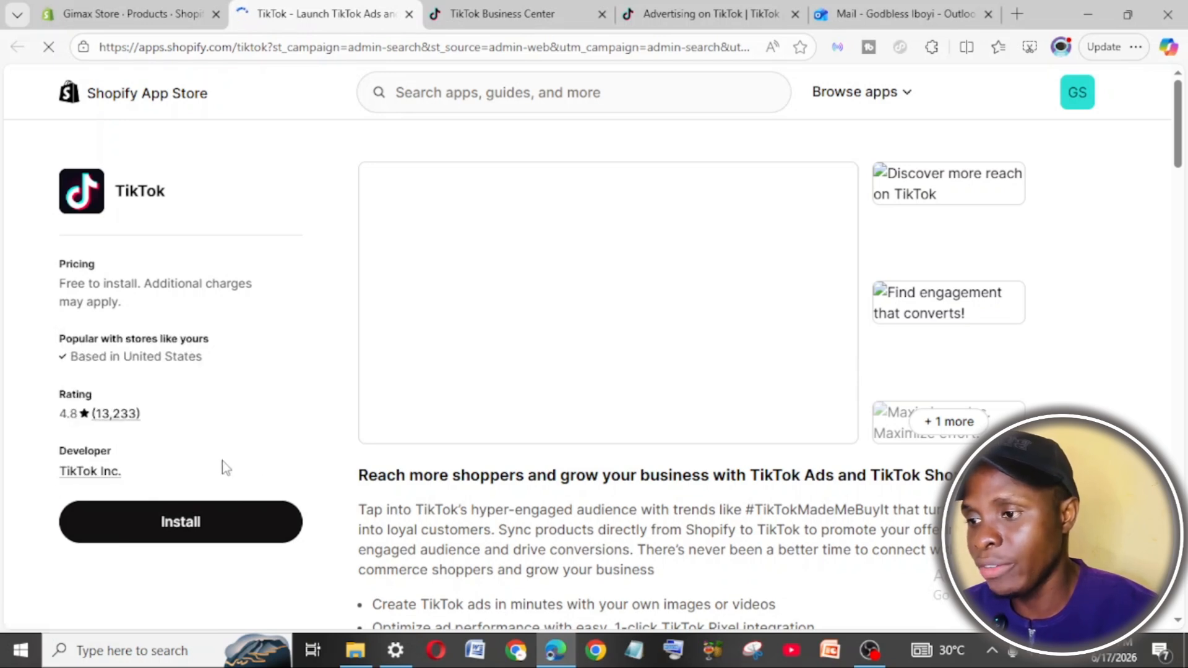
left_click(66, 482)
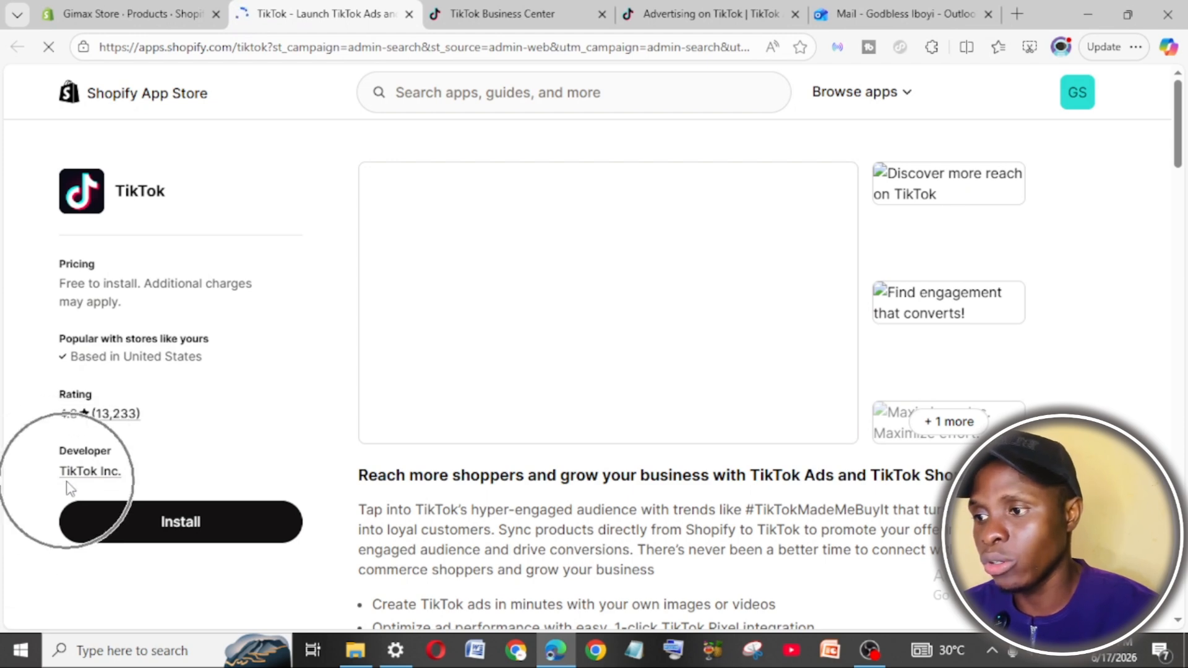
left_click(178, 521)
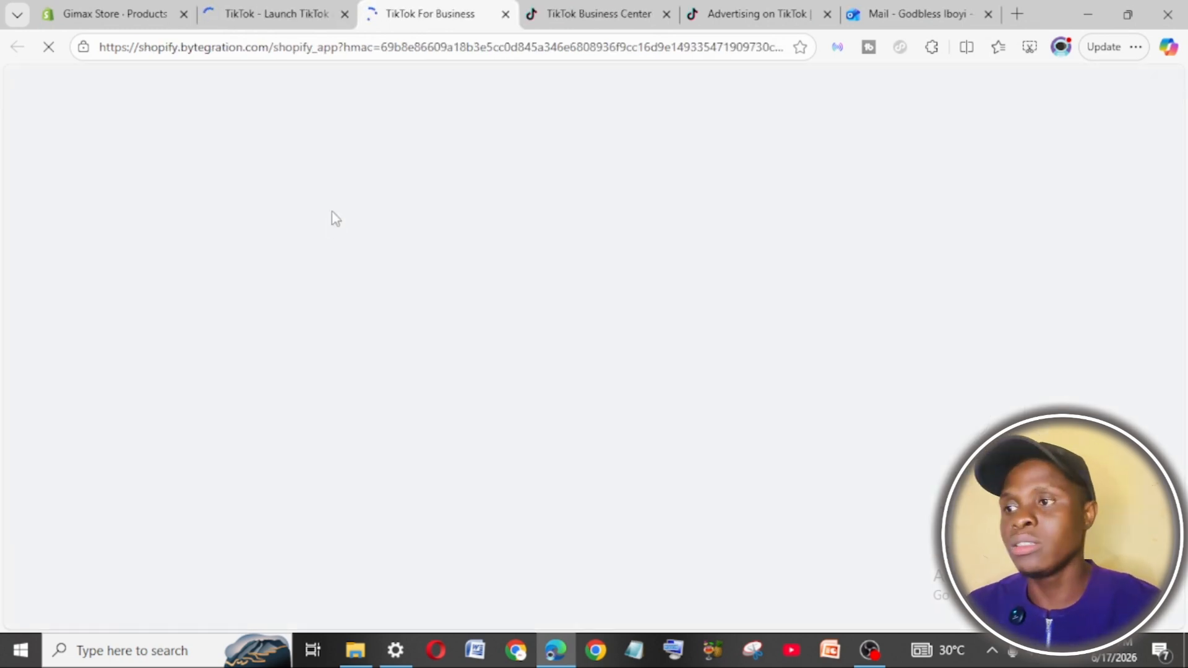
Load business.tiktok.com in the TikTok Business Center page and view the available Business Centers and advertiser accounts.
left_click(598, 15)
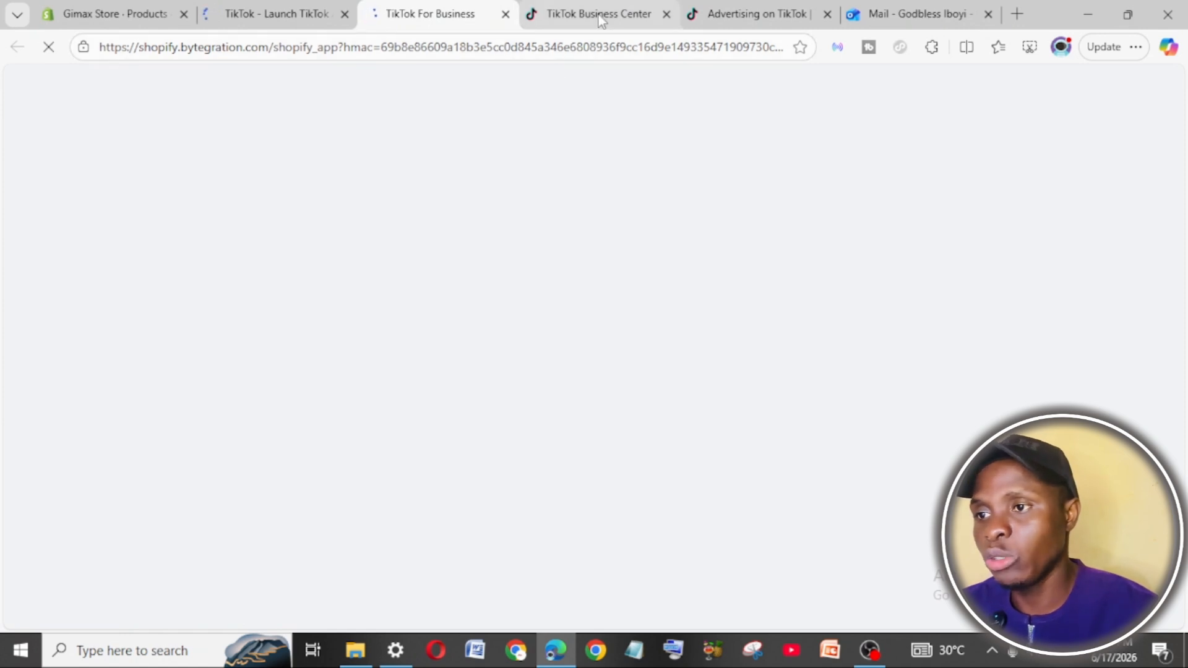
left_click(477, 48)
left_click(559, 47)
left_click_drag(560, 47, 263, 47)
key("BackSpace")
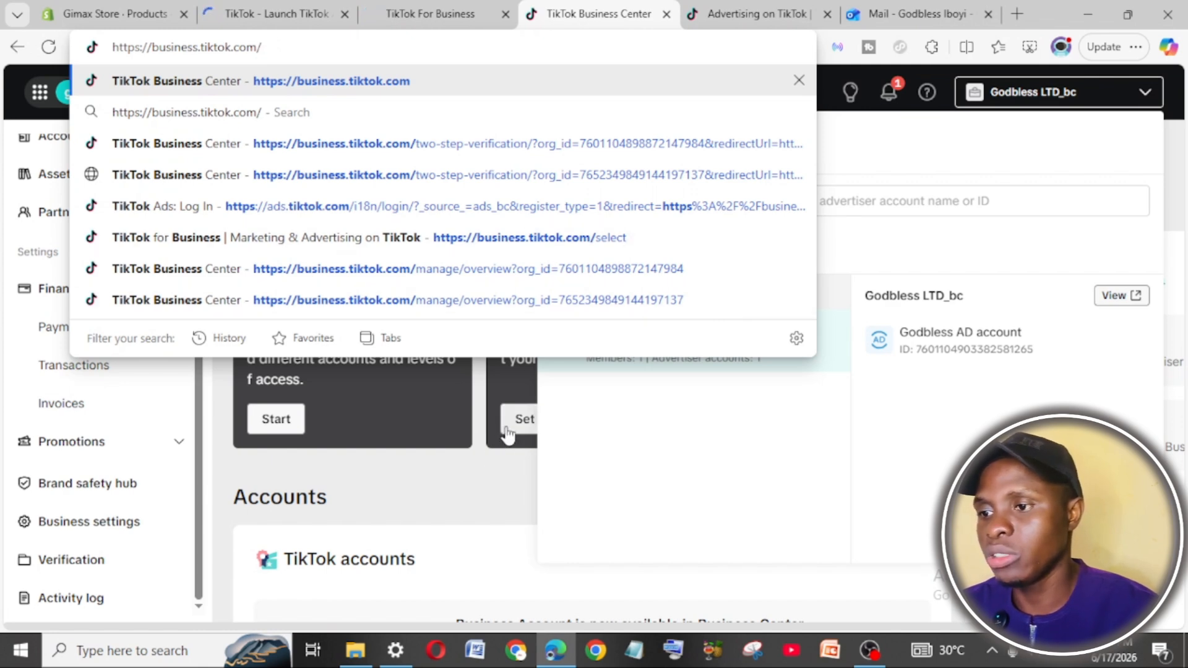
key("Return")
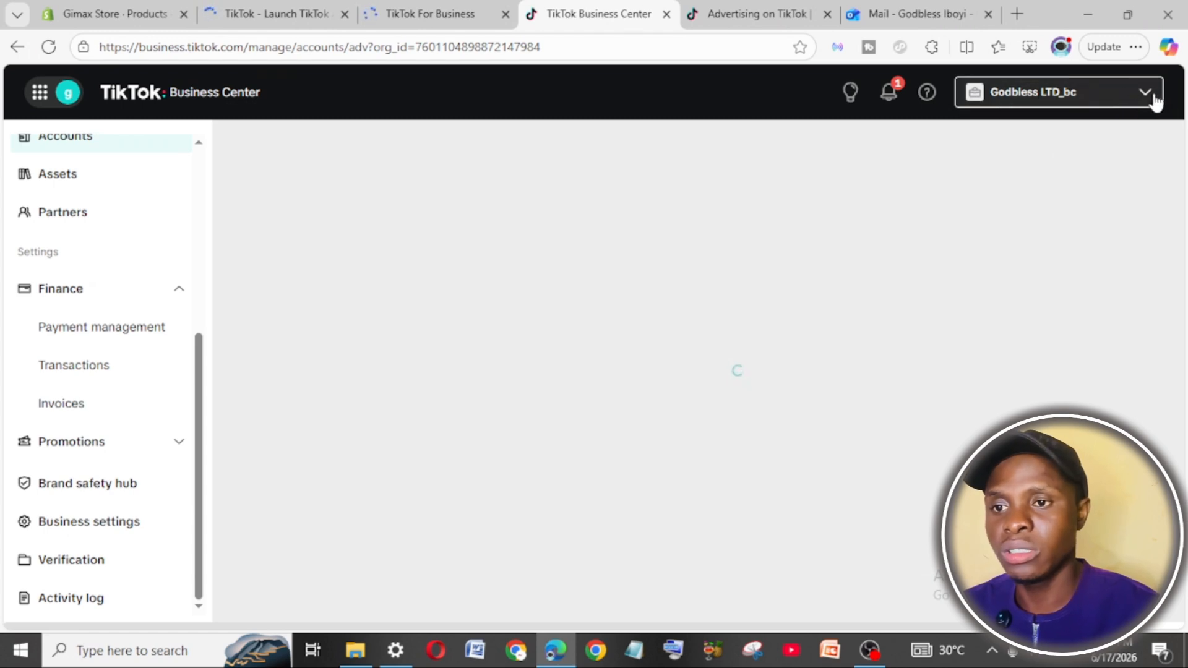
left_click(1149, 102)
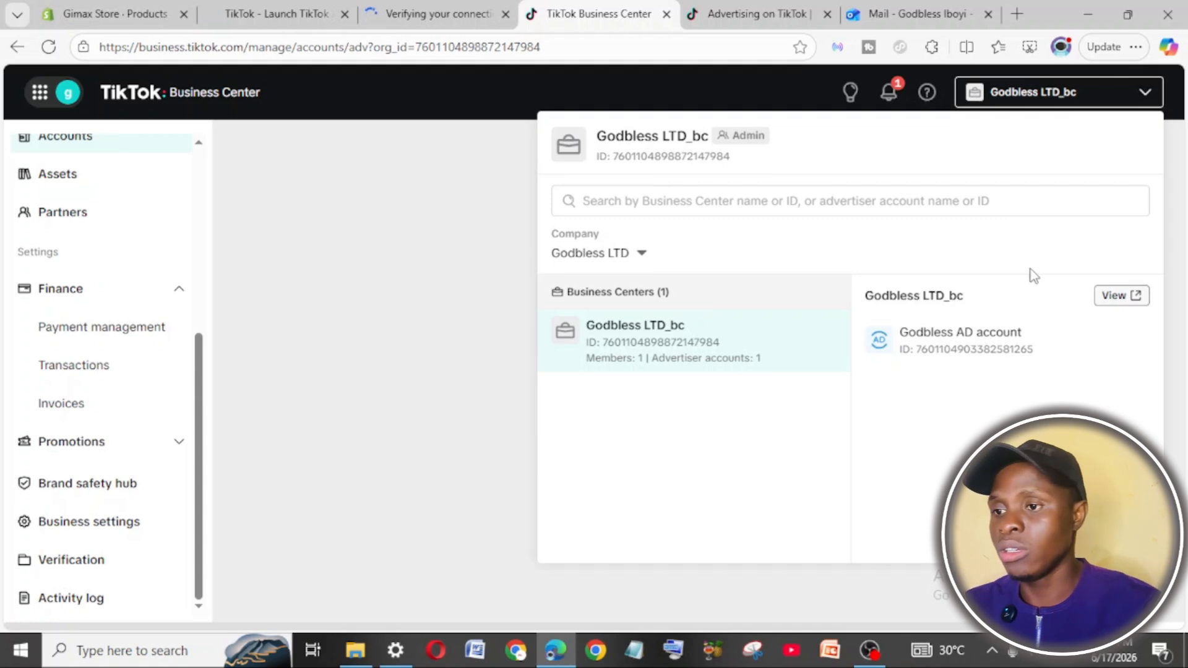
Return to the TikTok app's installation request in Shopify and approve its access to install it.
left_click(410, 13)
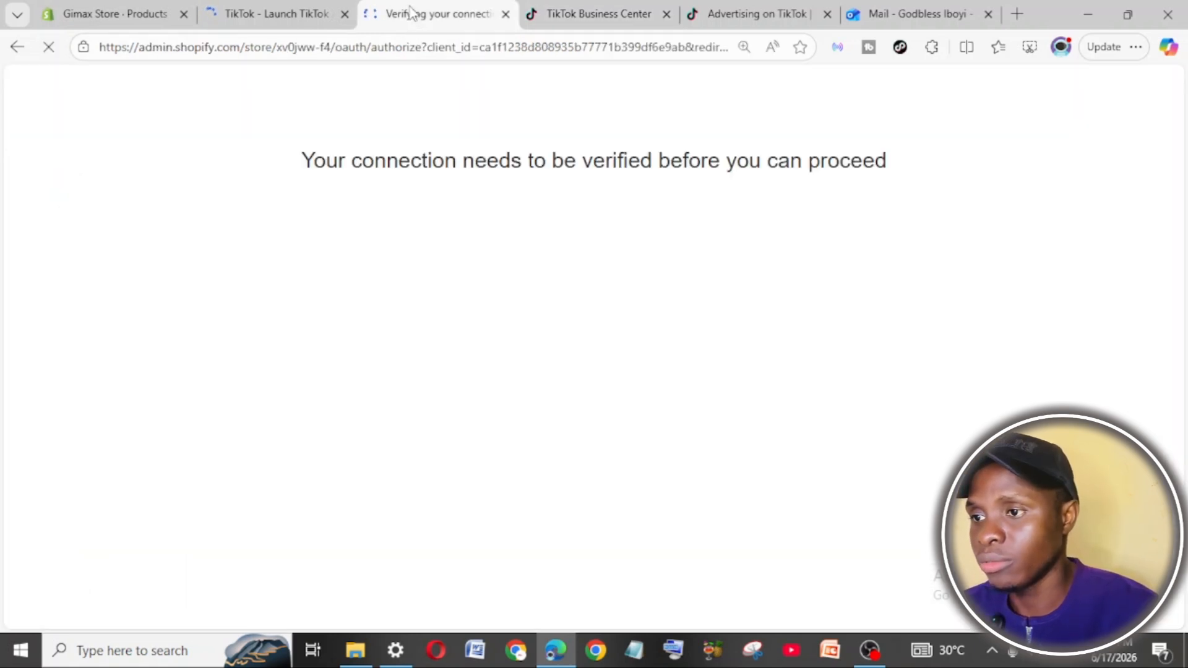
scroll(634, 378, "down", 1)
key("ctrl+minus")
key("ctrl+minus")
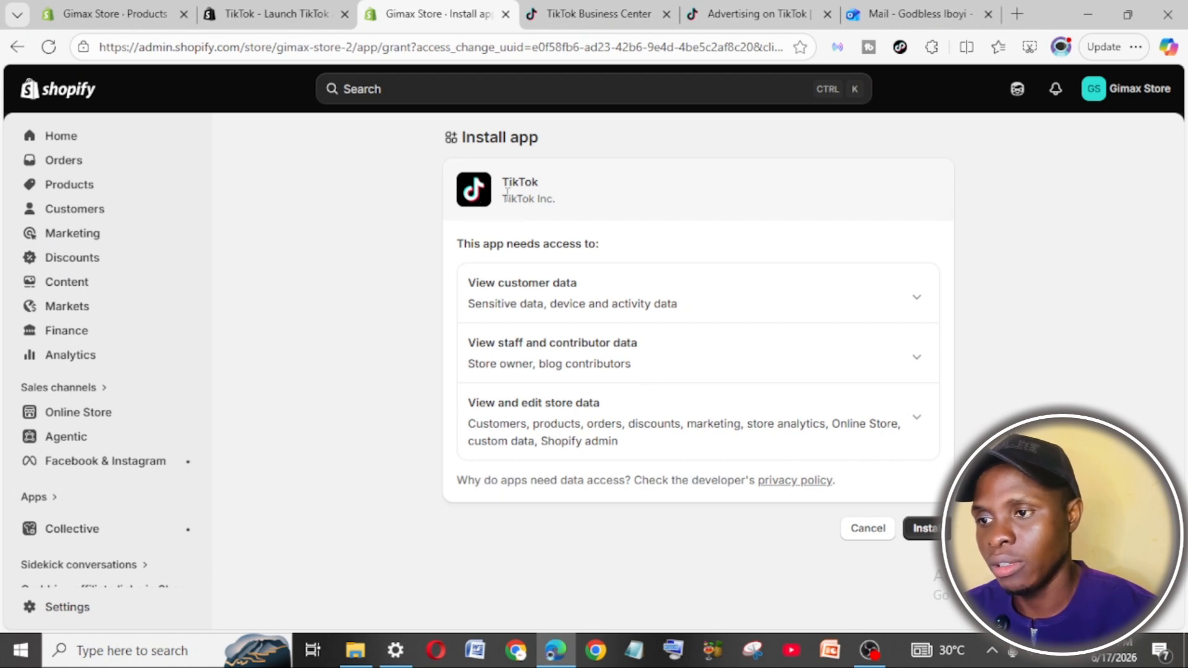
left_click_drag(508, 199, 599, 202)
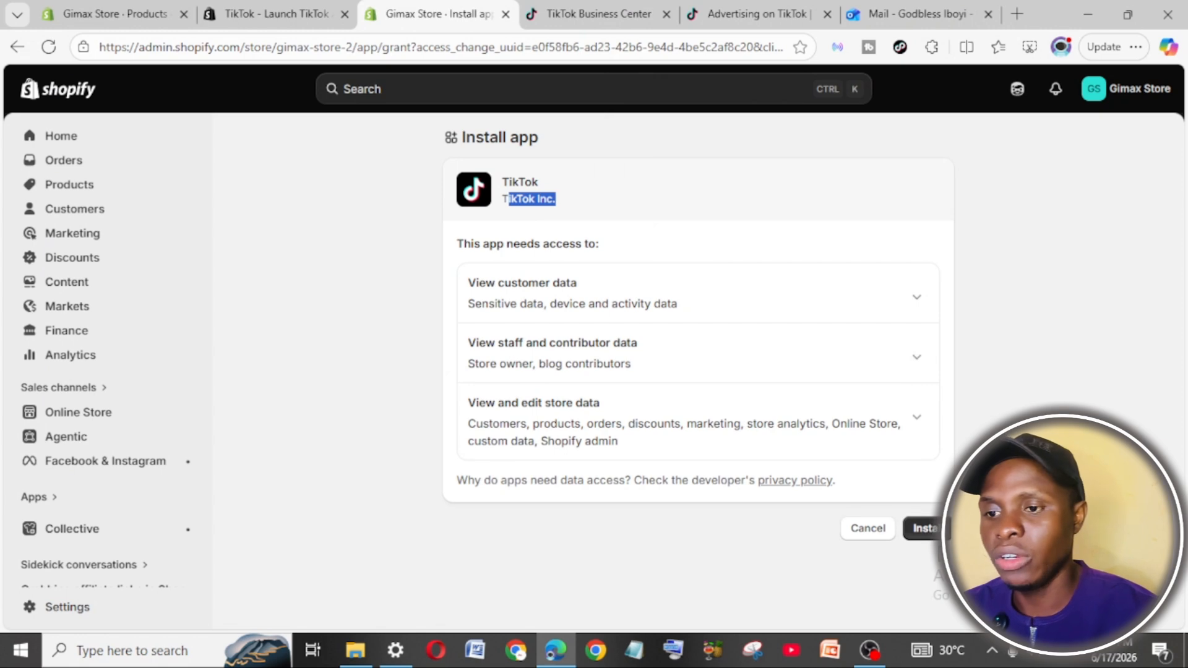
left_click(931, 534)
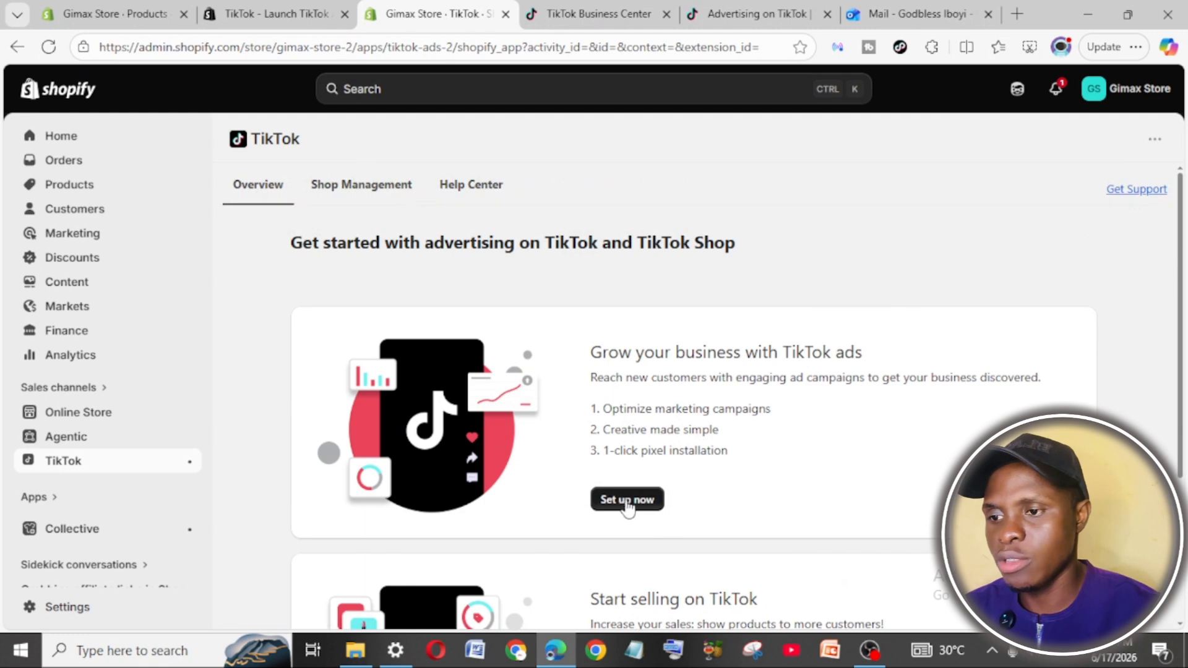
Start the TikTok ads setup and connect the signed-in TikTok For Business account to Shopify.
left_click(639, 503)
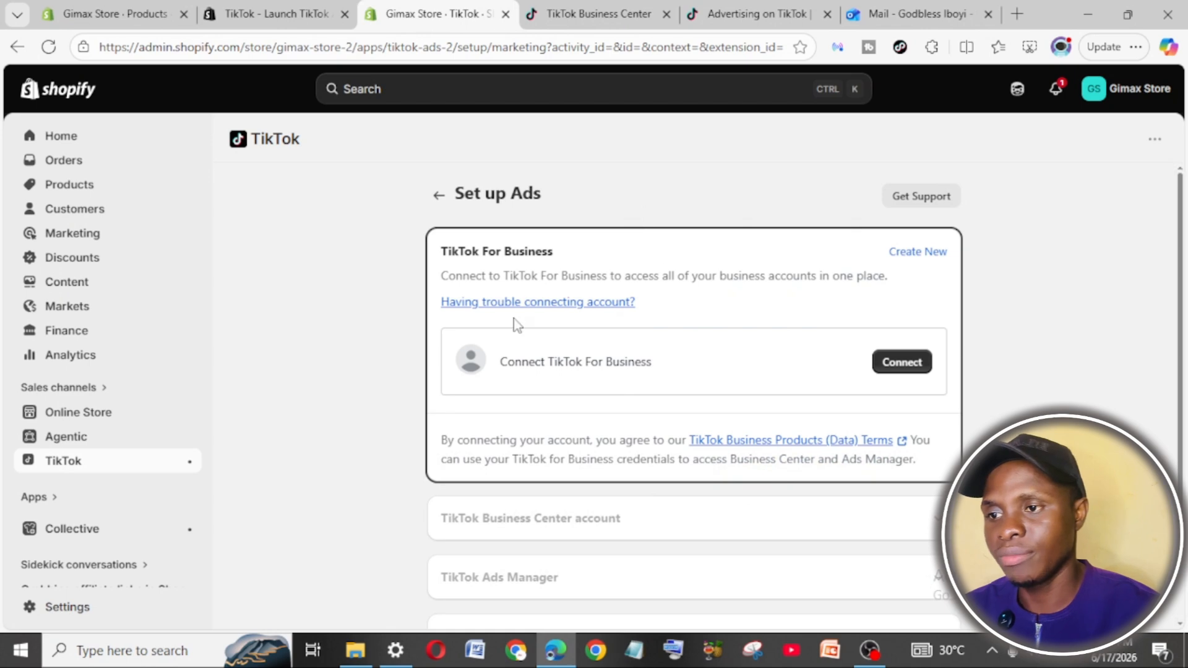
left_click(915, 375)
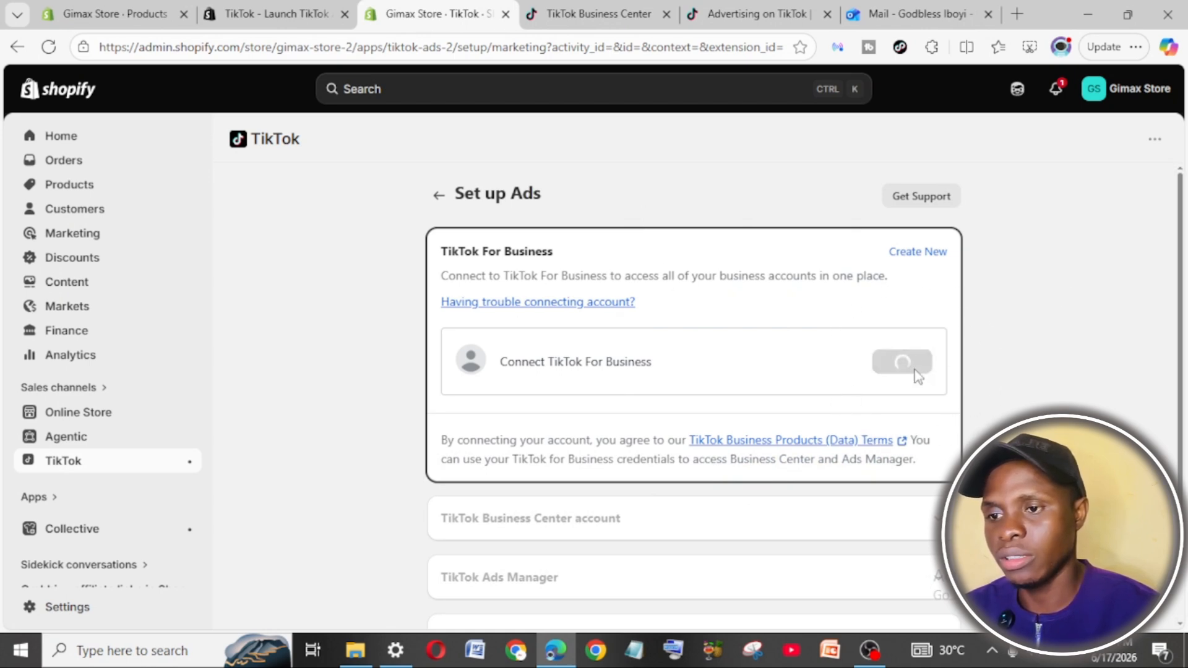
key("ctrl")
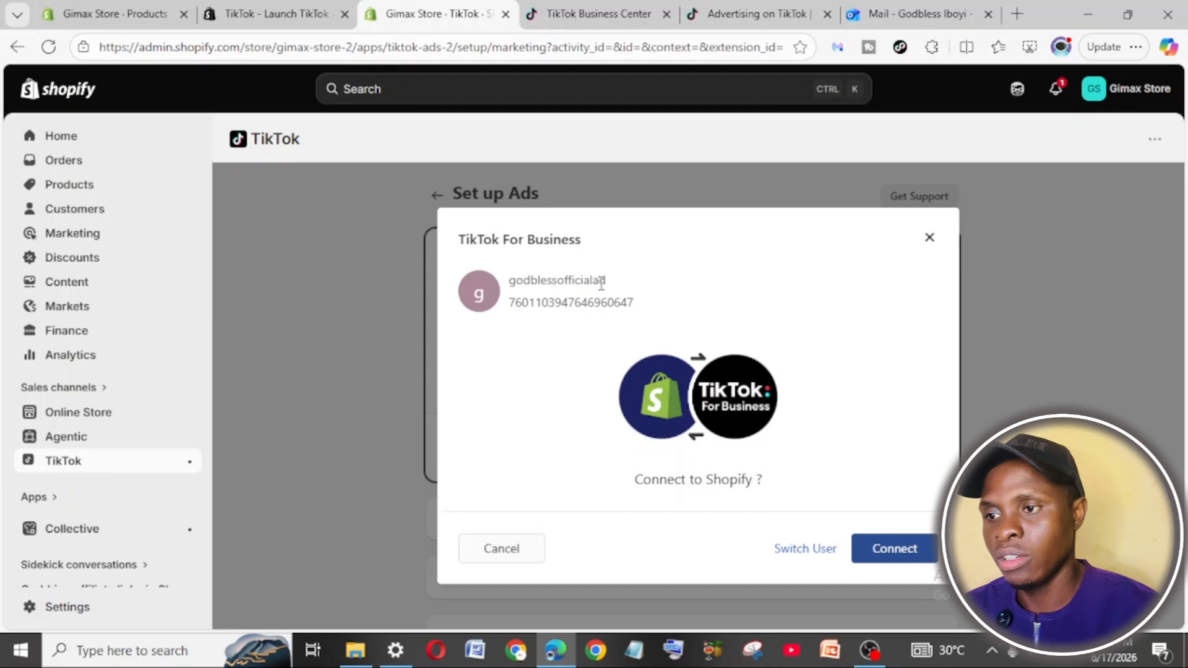
left_click_drag(601, 283, 511, 291)
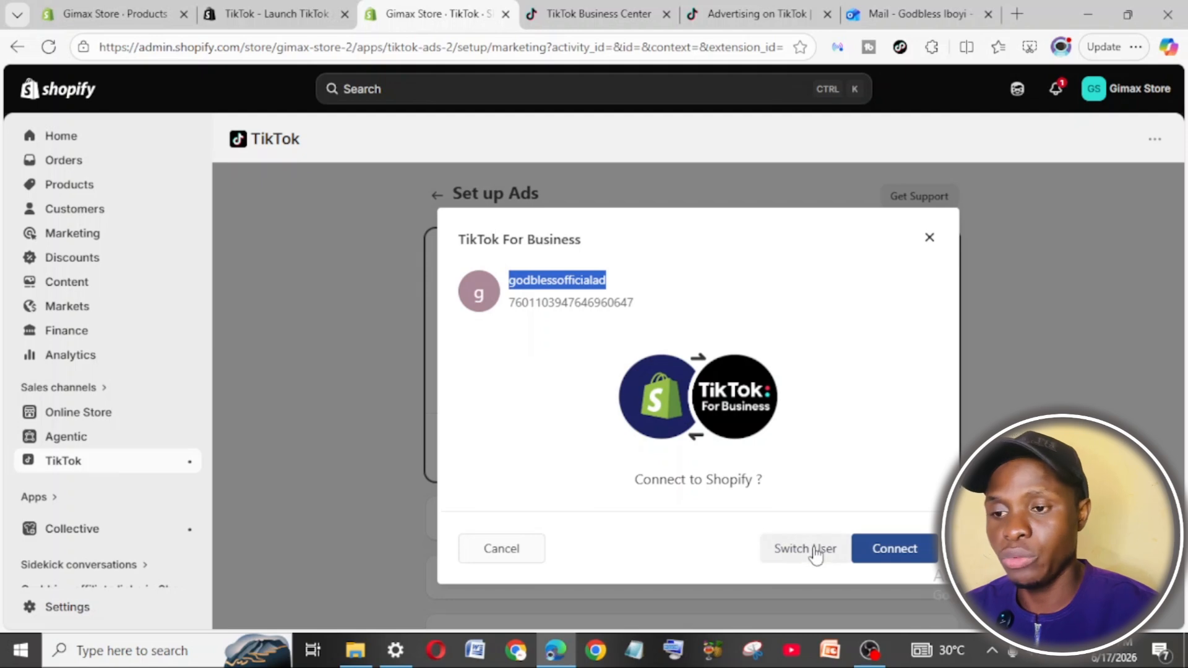
left_click(615, 24)
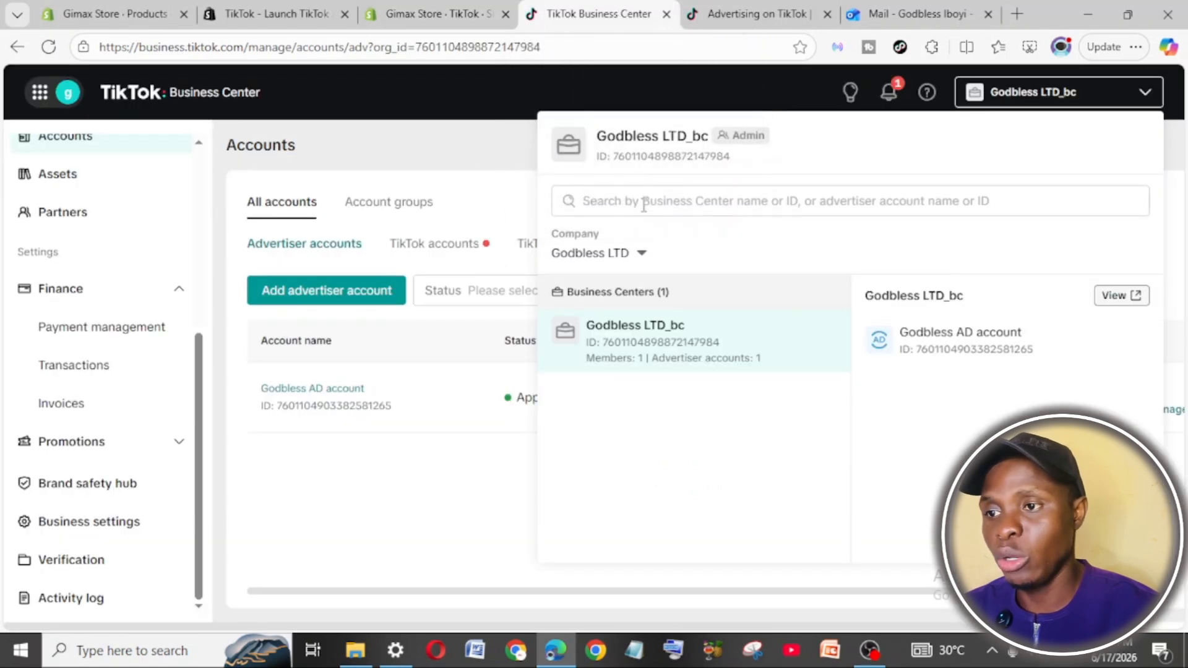
left_click(436, 8)
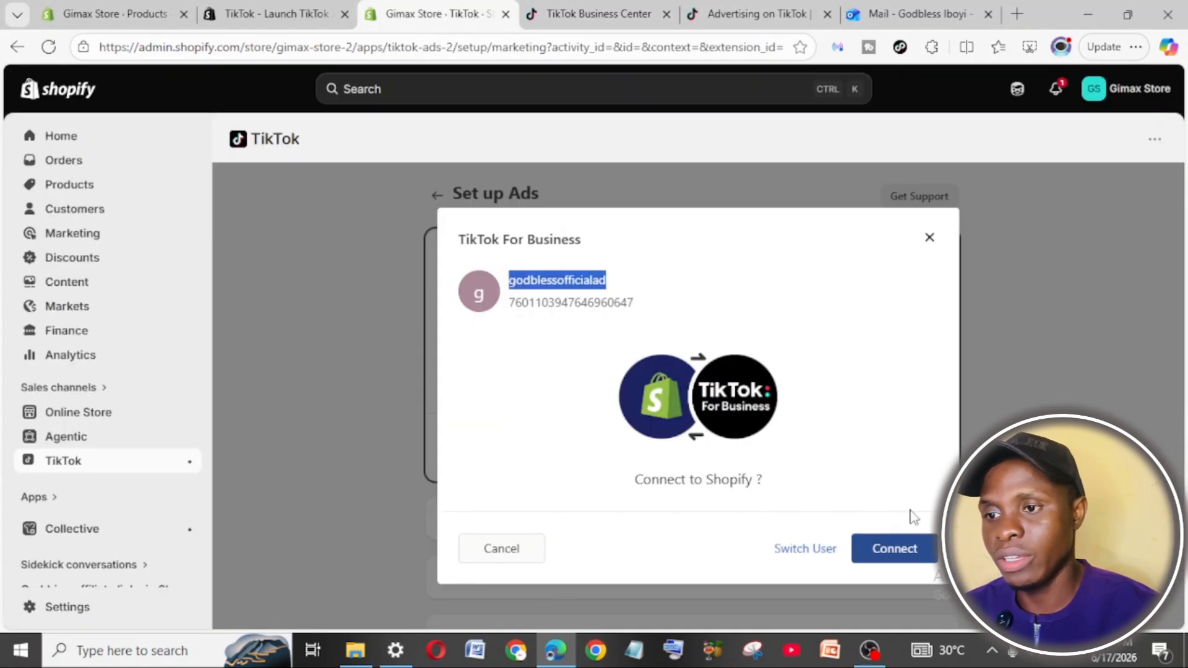
left_click(910, 560)
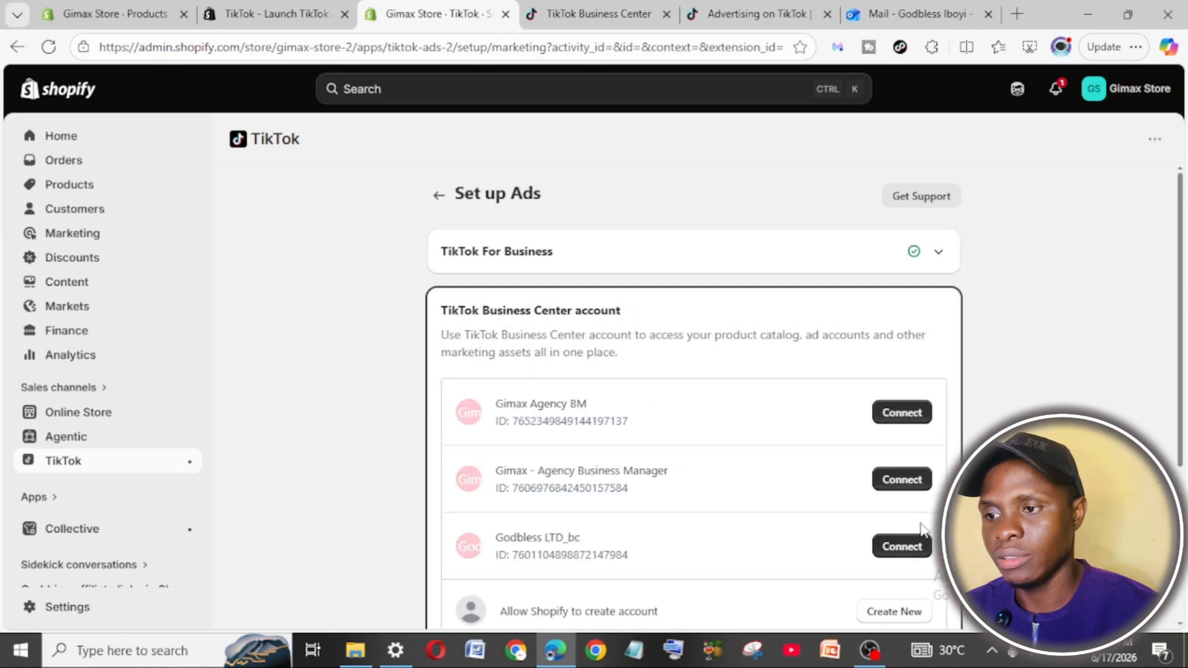
Connect the Godbless LTD_bc Business Center and its existing TikTok Ads Manager account.
scroll(786, 337, "down", 1)
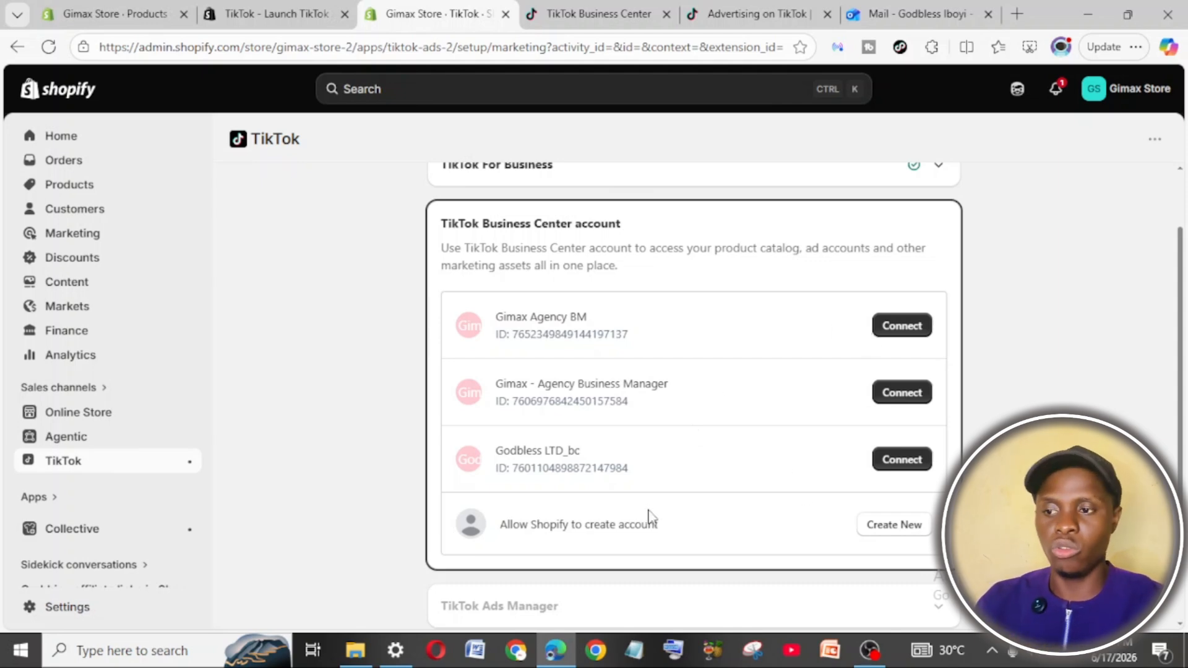
left_click(910, 461)
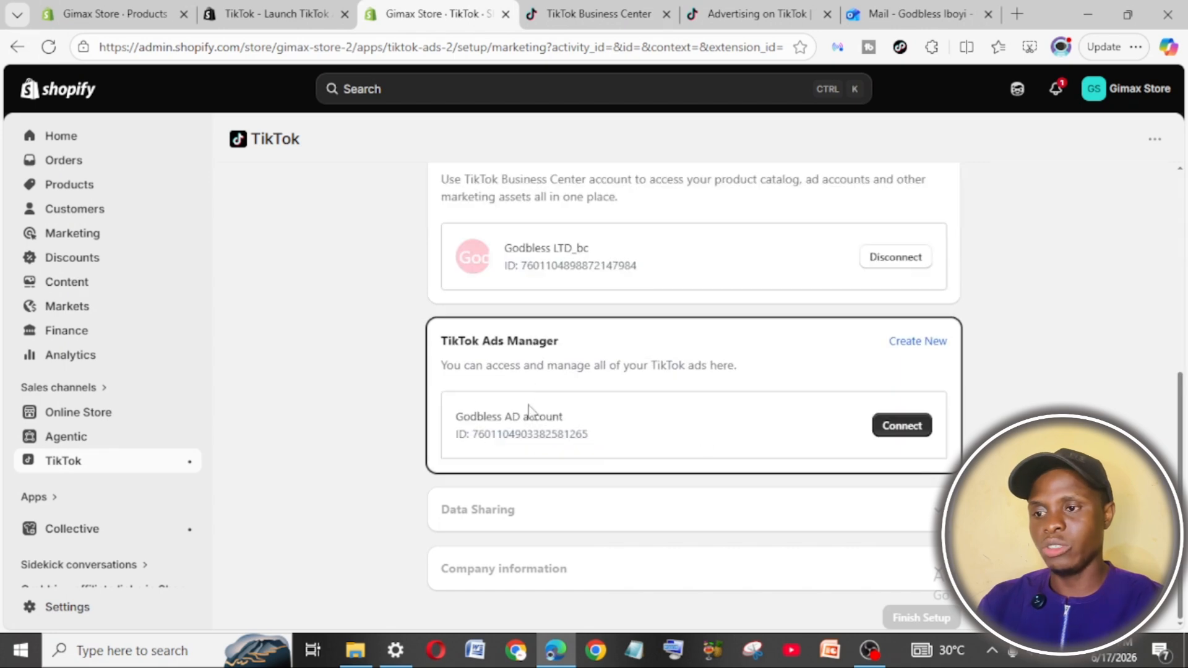
left_click(898, 433)
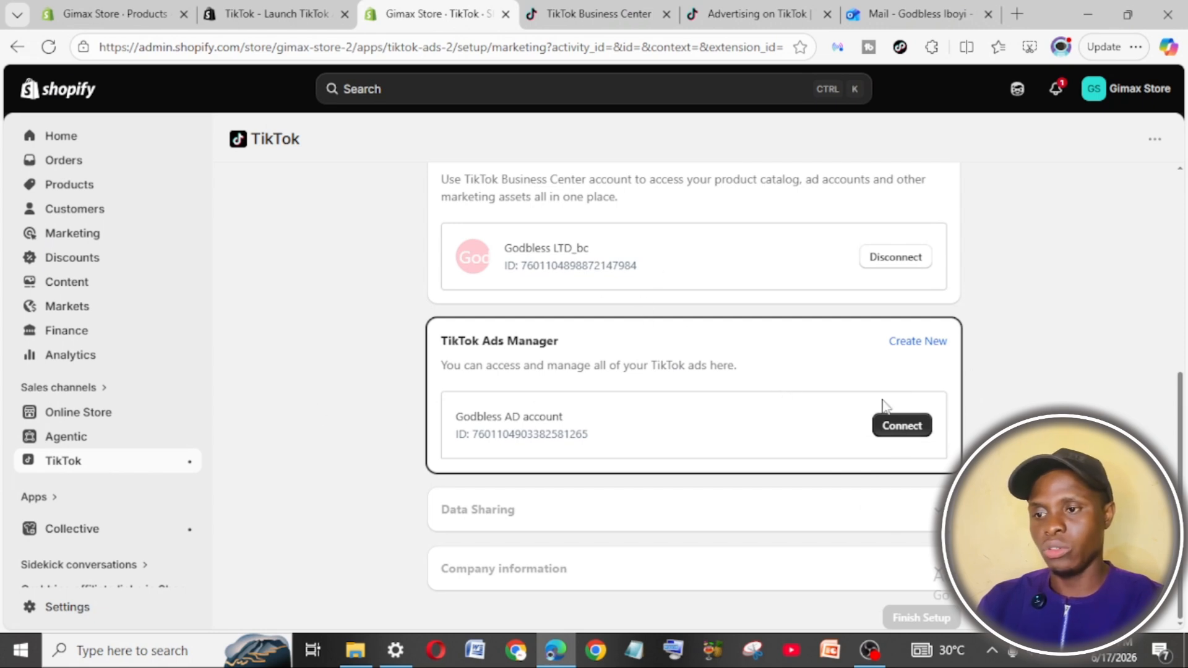
left_click(910, 427)
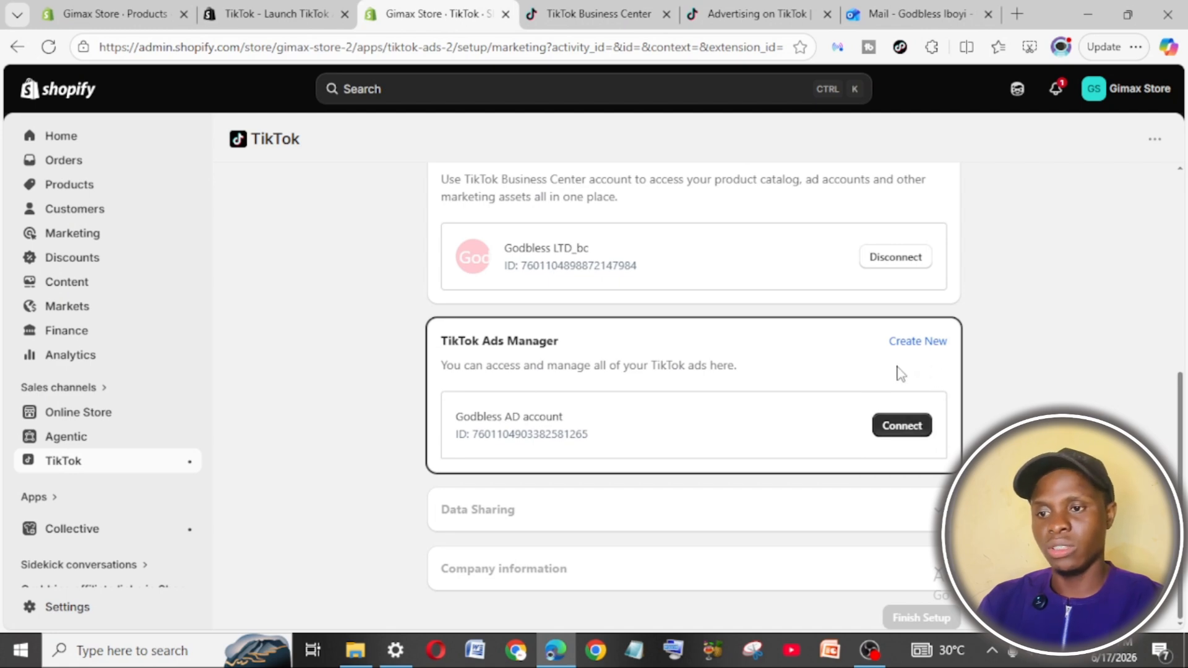
left_click(906, 429)
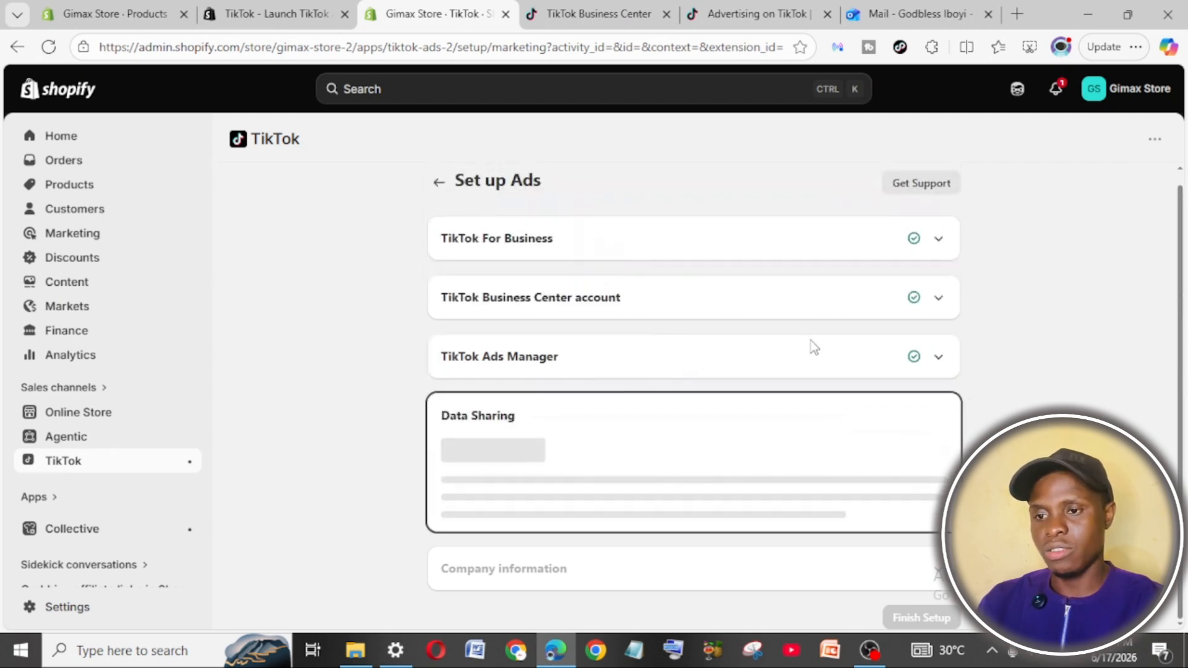
Expand the connected TikTok Ads Manager details and choose the Maximum data sharing level.
left_click(812, 357)
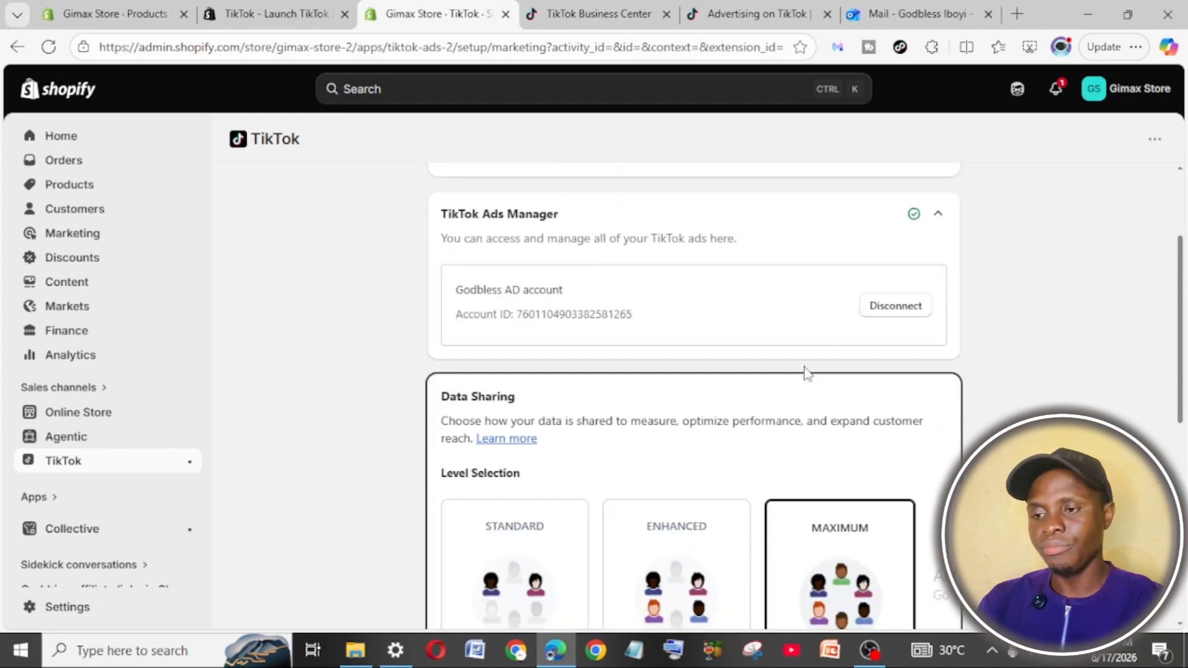
scroll(805, 370, "up", 3)
scroll(805, 371, "down", 2)
scroll(804, 371, "up", 2)
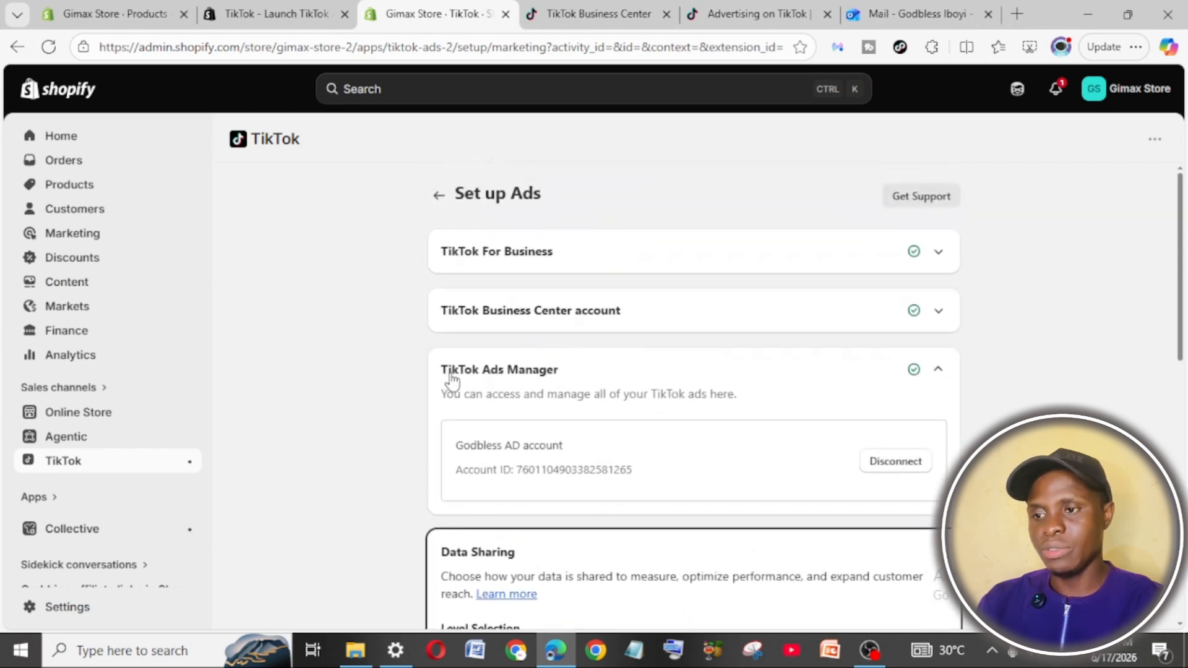
scroll(649, 470, "down", 5)
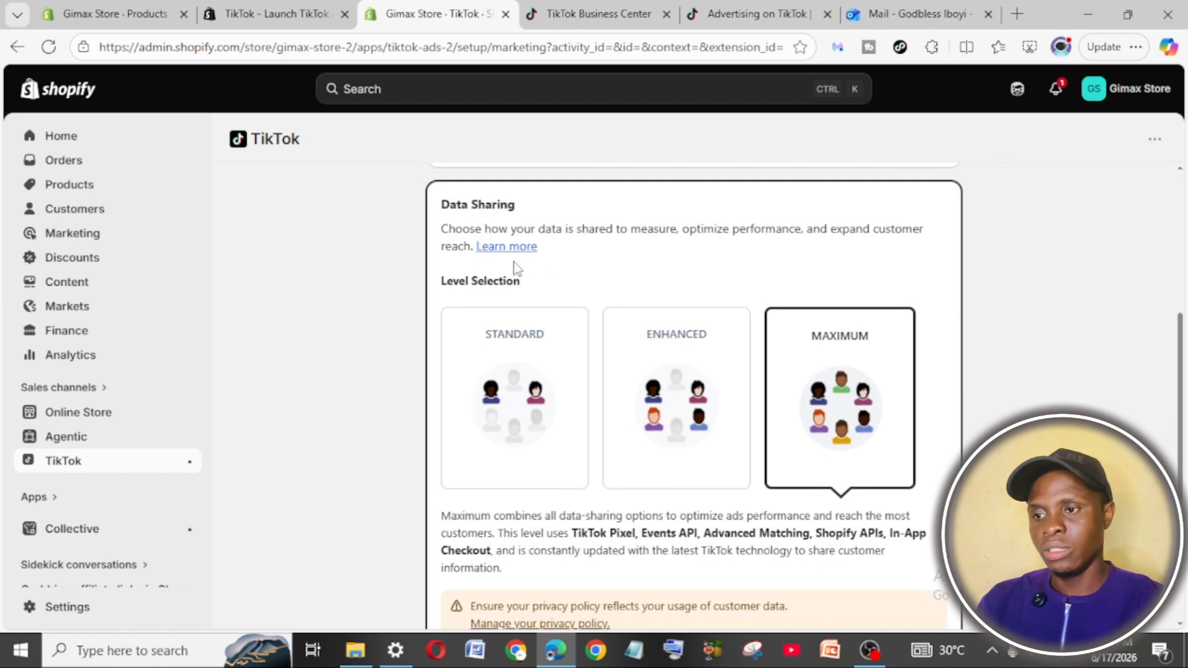
left_click(843, 402)
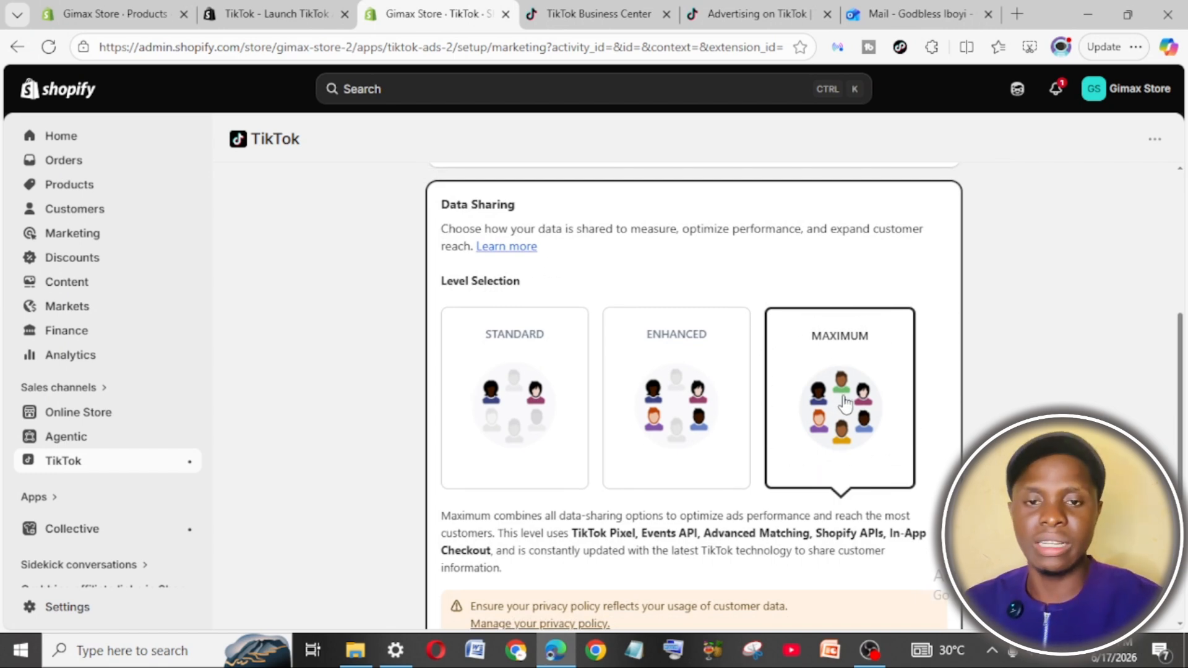
Review the Maximum data sharing details and the existing pixels offered for the ad account.
scroll(844, 399, "down", 4)
scroll(845, 396, "up", 2)
scroll(848, 391, "down", 2)
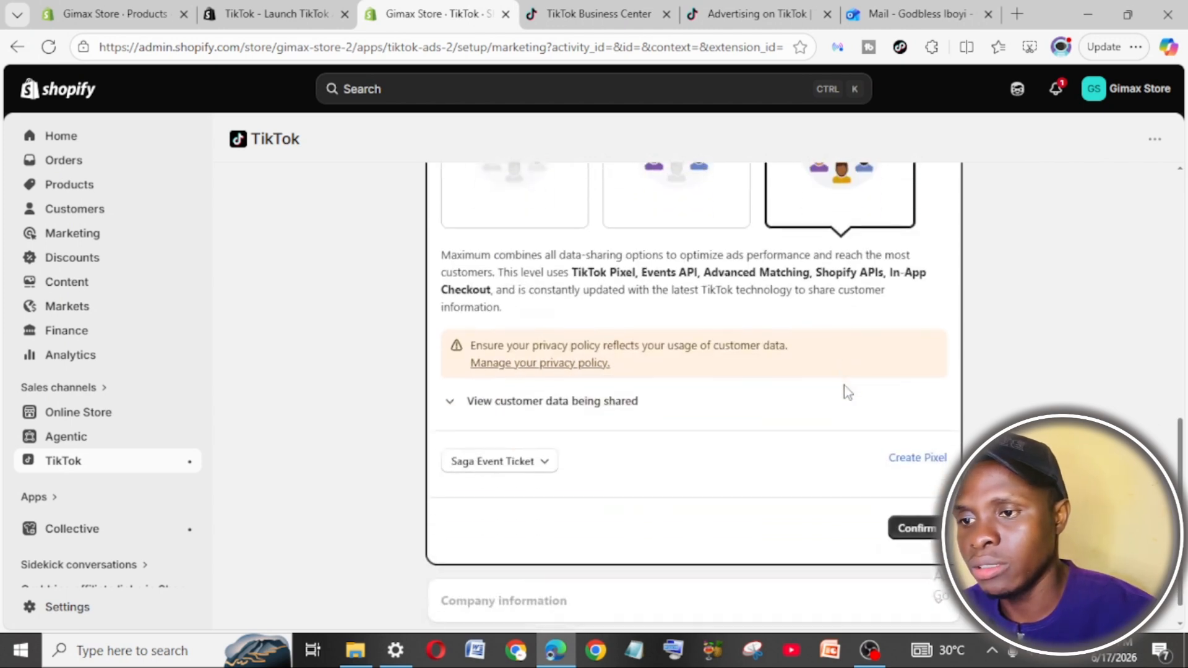
scroll(848, 391, "up", 3)
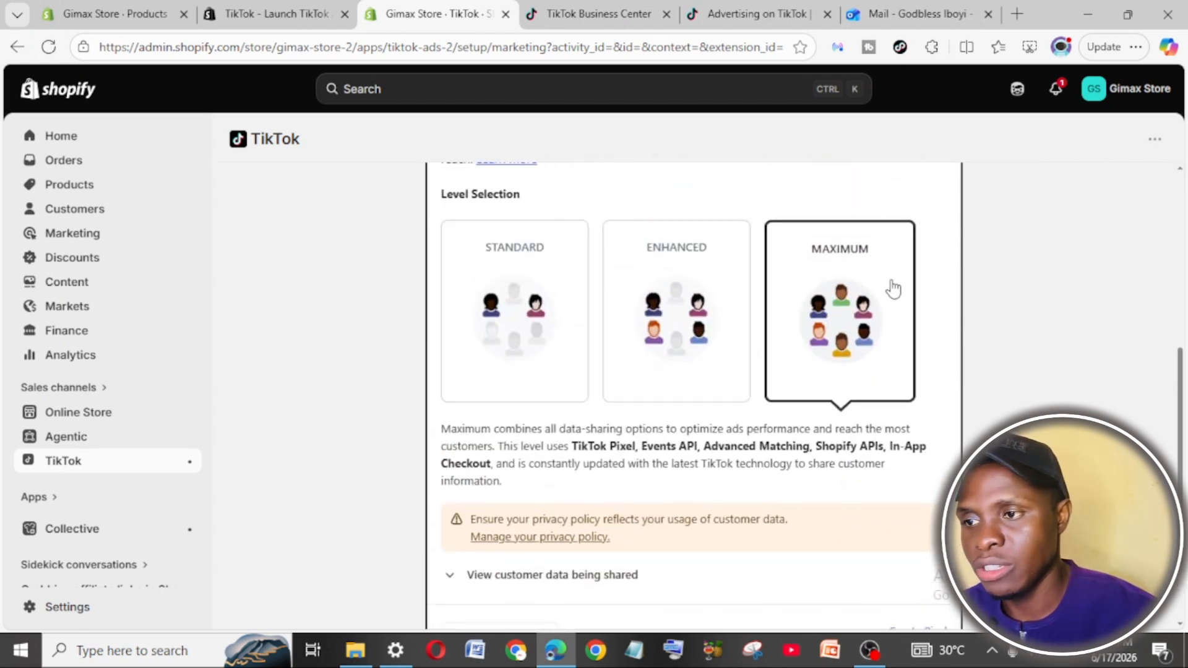
scroll(893, 289, "up", 2)
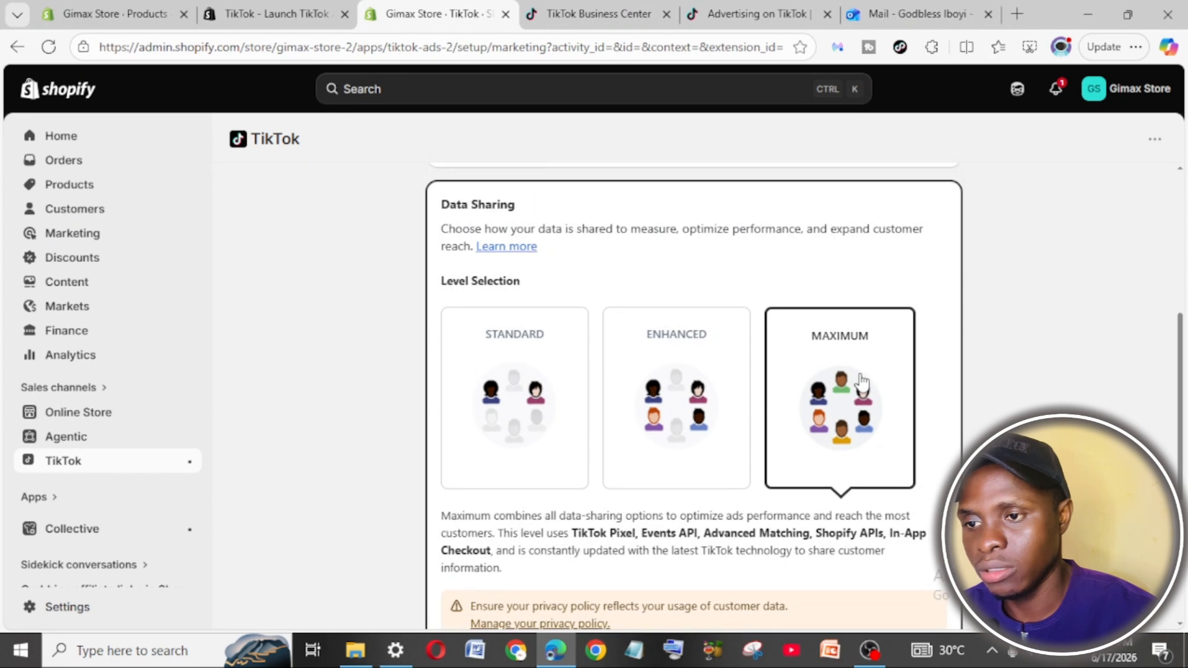
scroll(862, 384, "down", 5)
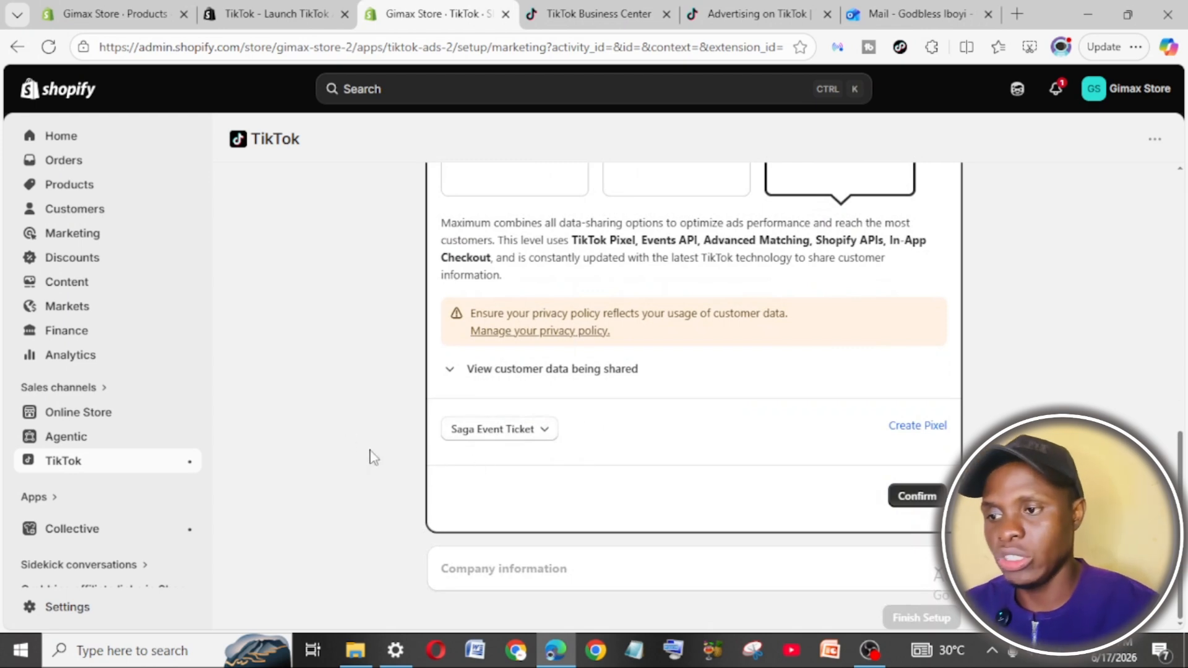
left_click(497, 436)
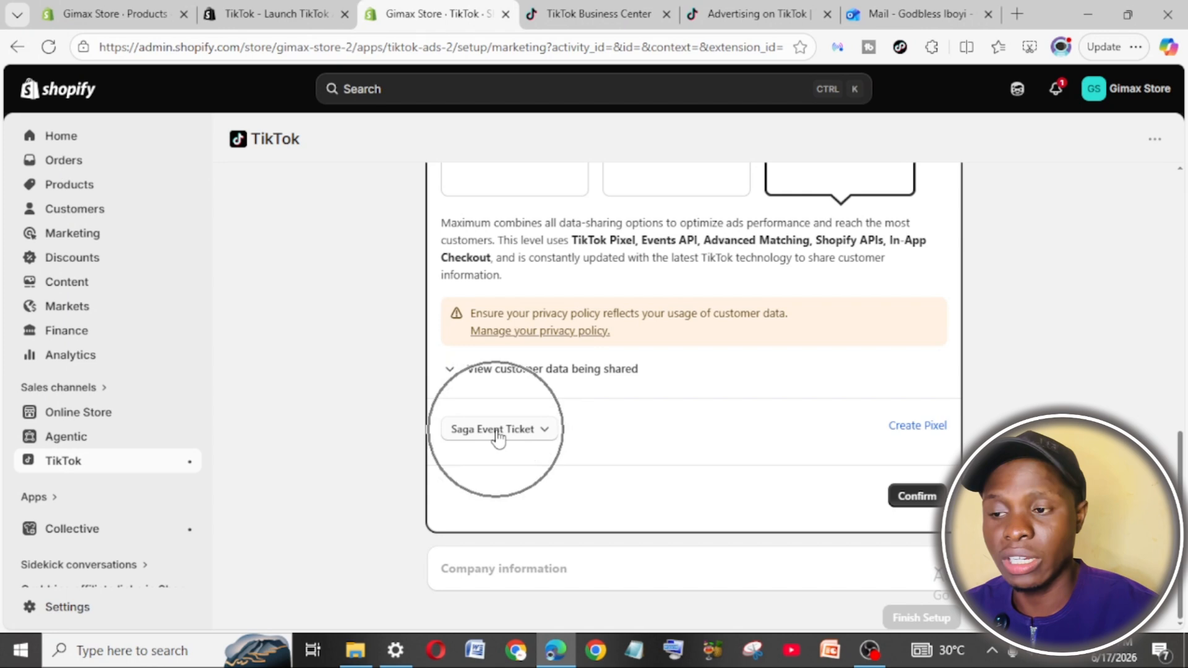
left_click(546, 430)
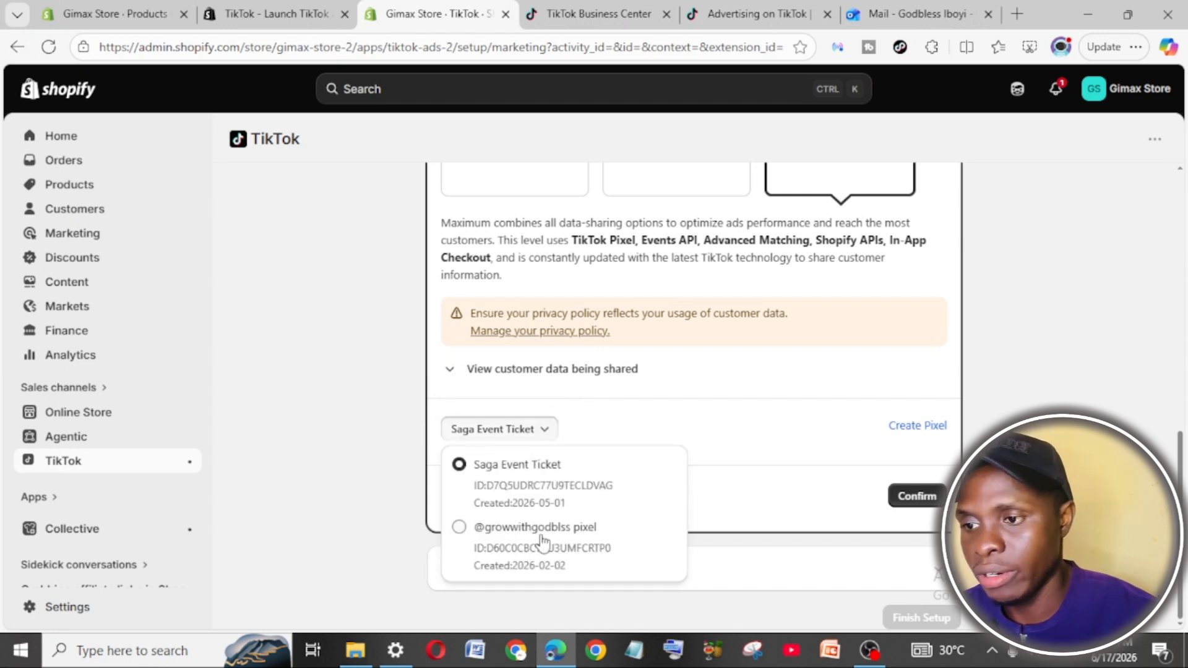
left_click(542, 431)
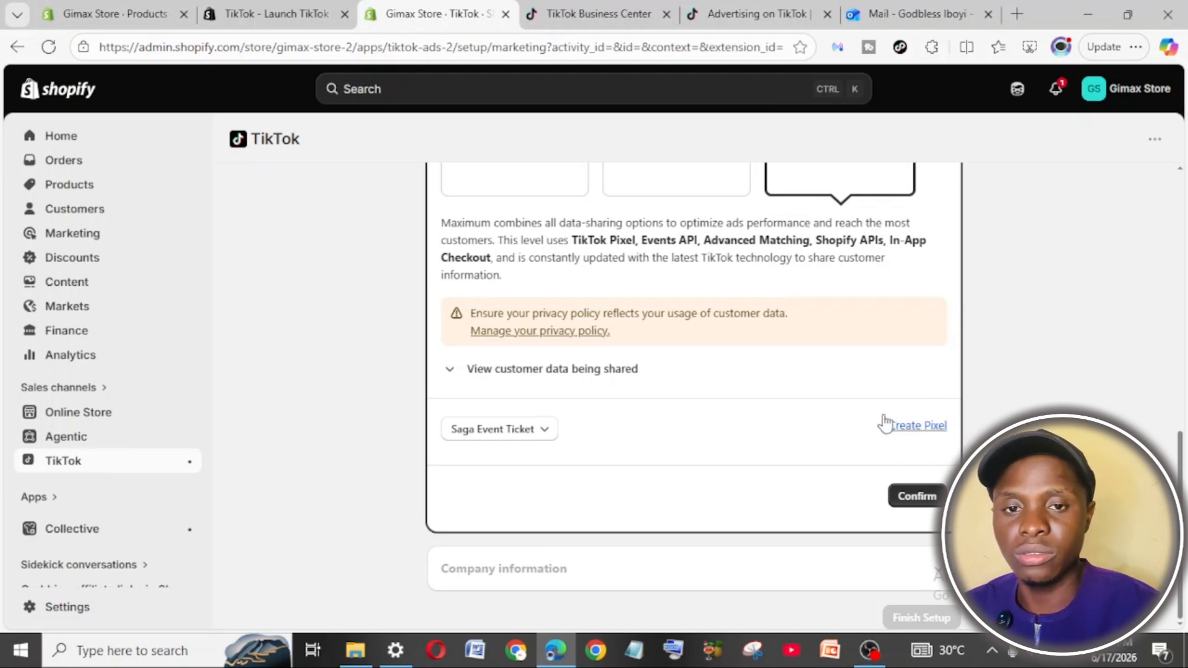
Create a new TikTok pixel for the store and confirm the Maximum data sharing settings.
scroll(946, 437, "up", 10)
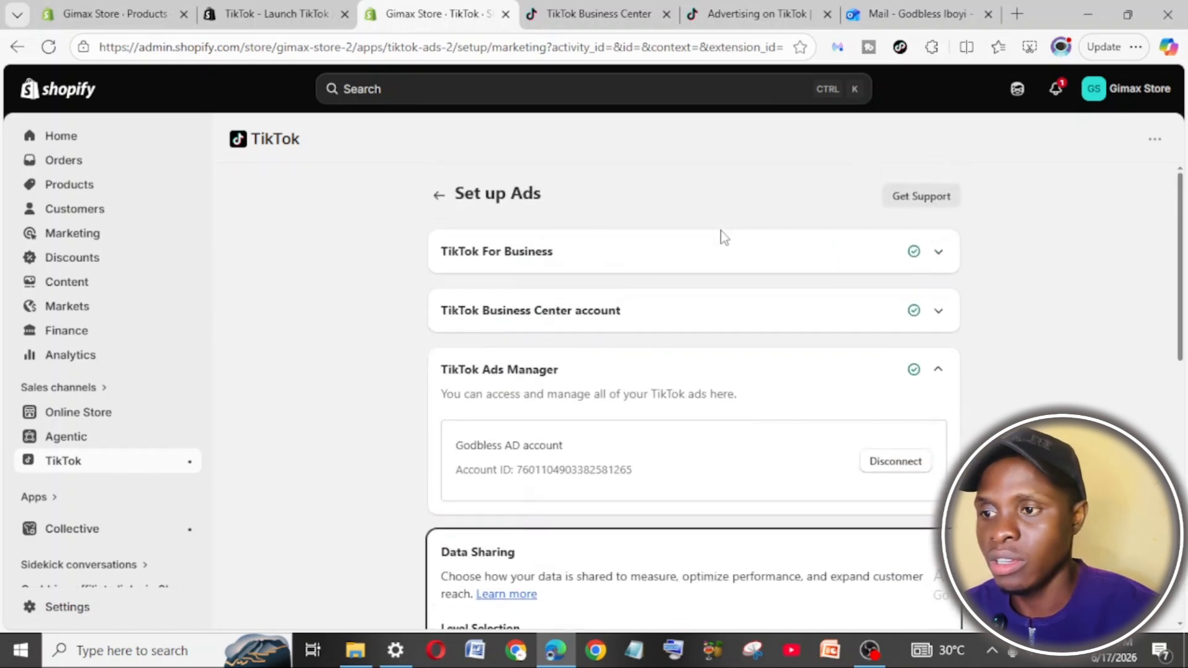
scroll(756, 378, "down", 10)
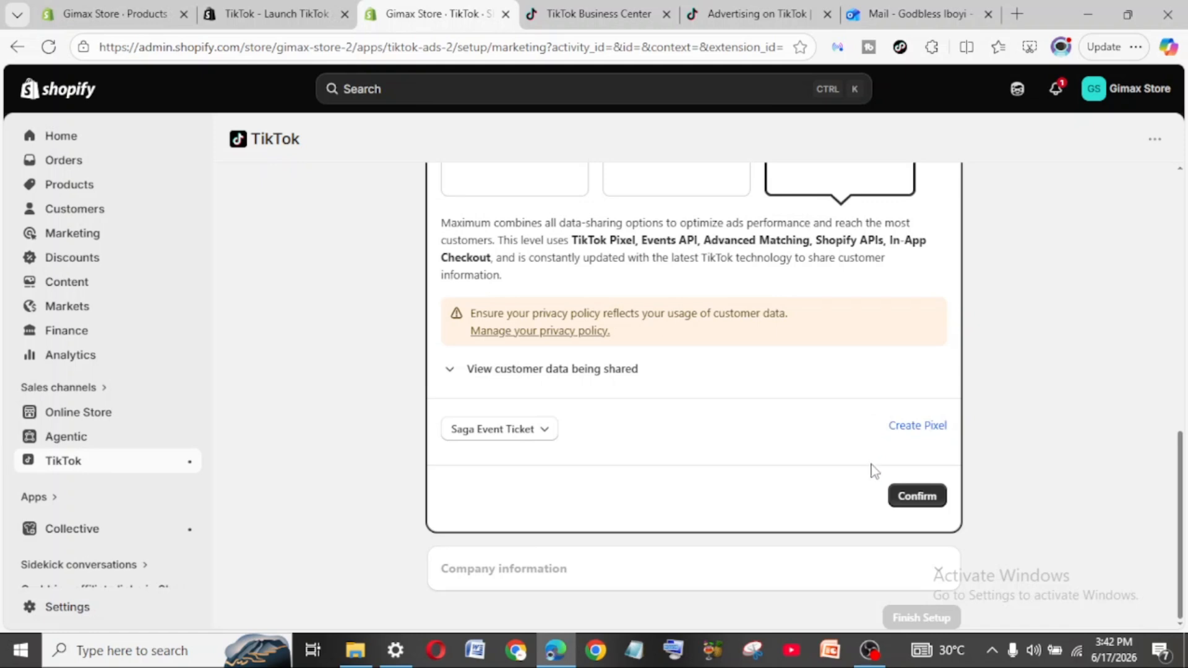
scroll(956, 457, "up", 10)
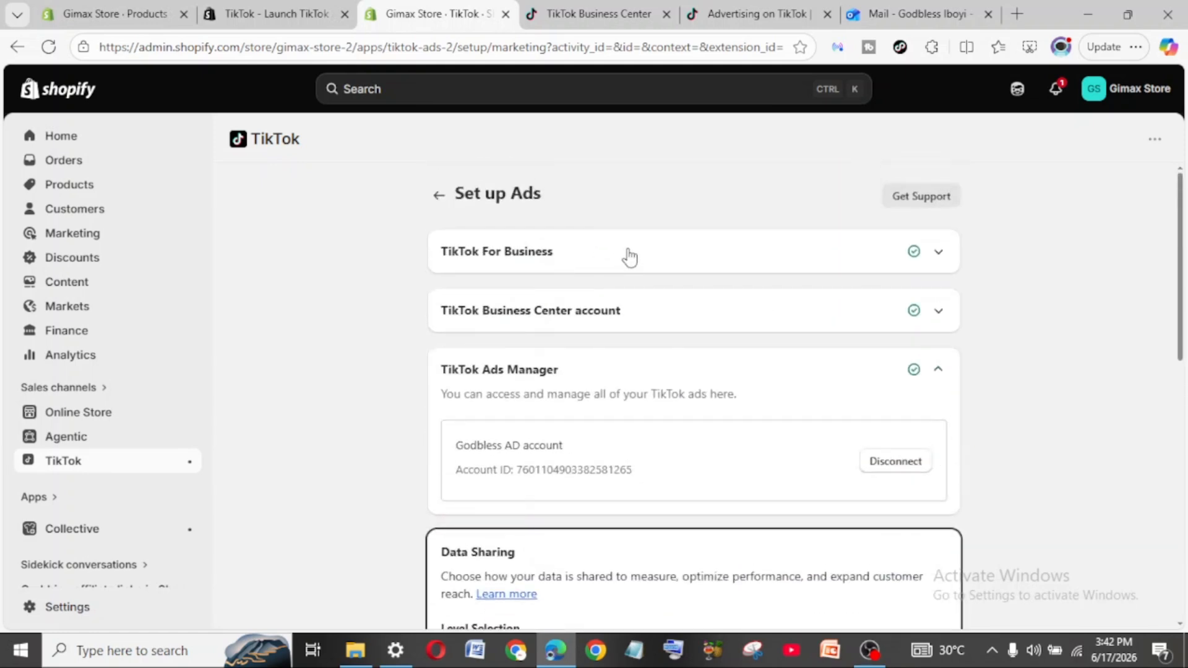
scroll(756, 378, "down", 10)
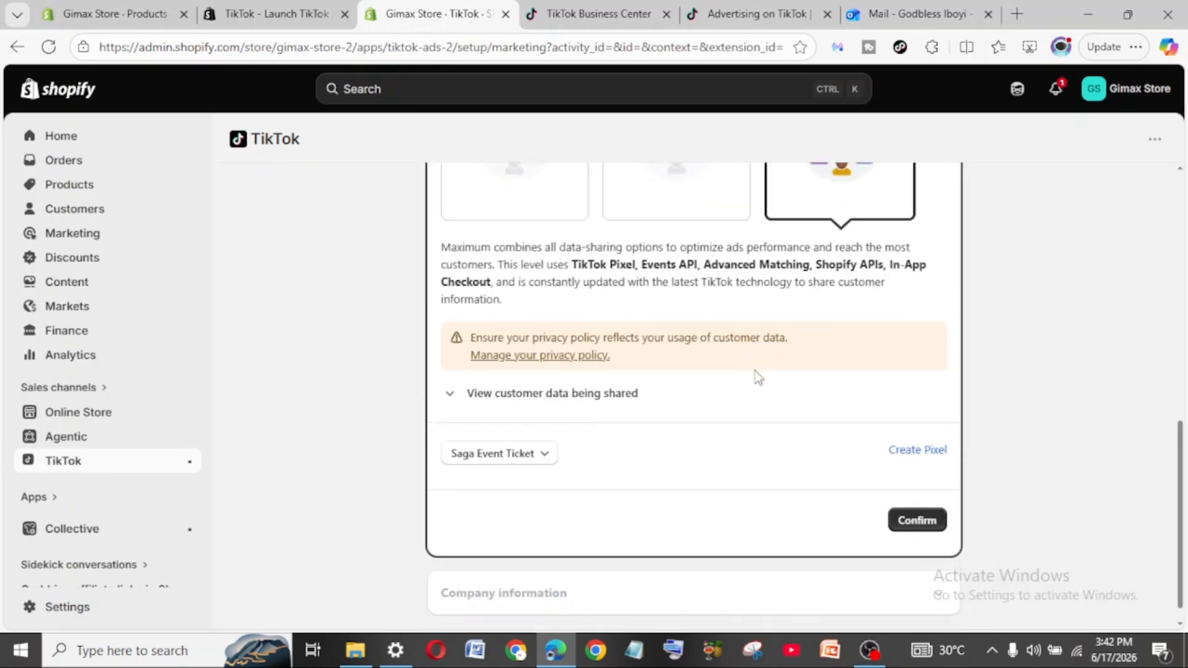
key("ctrl+plus")
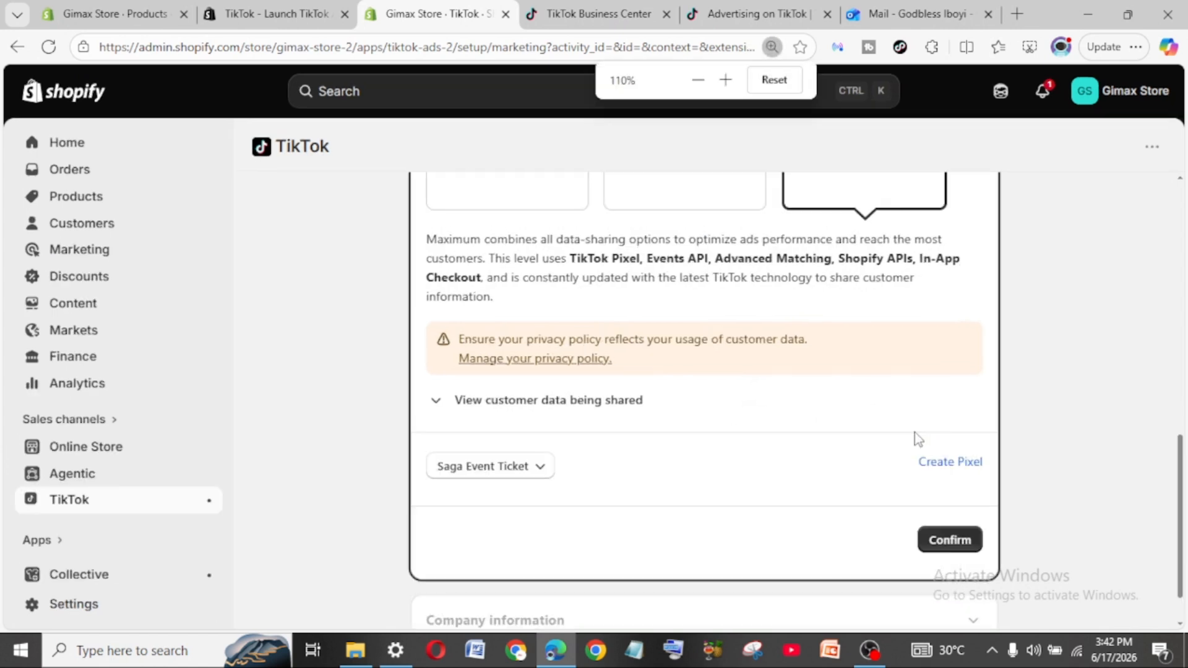
scroll(981, 472, "down", 1)
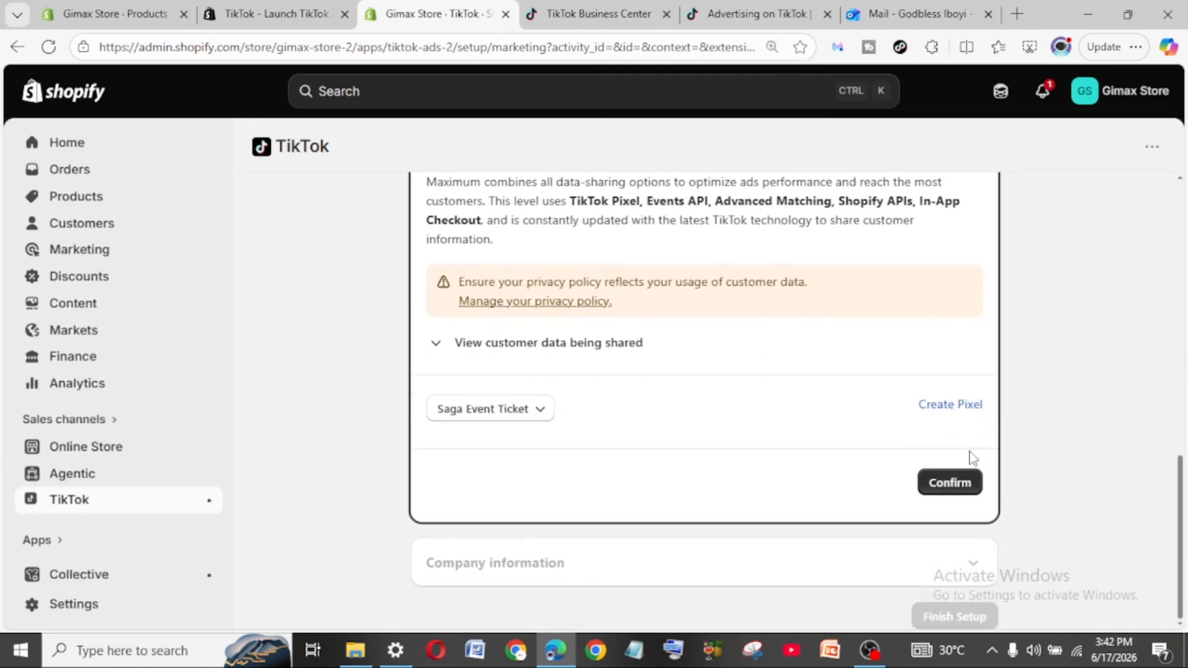
key("ctrl+plus")
left_click(1005, 461)
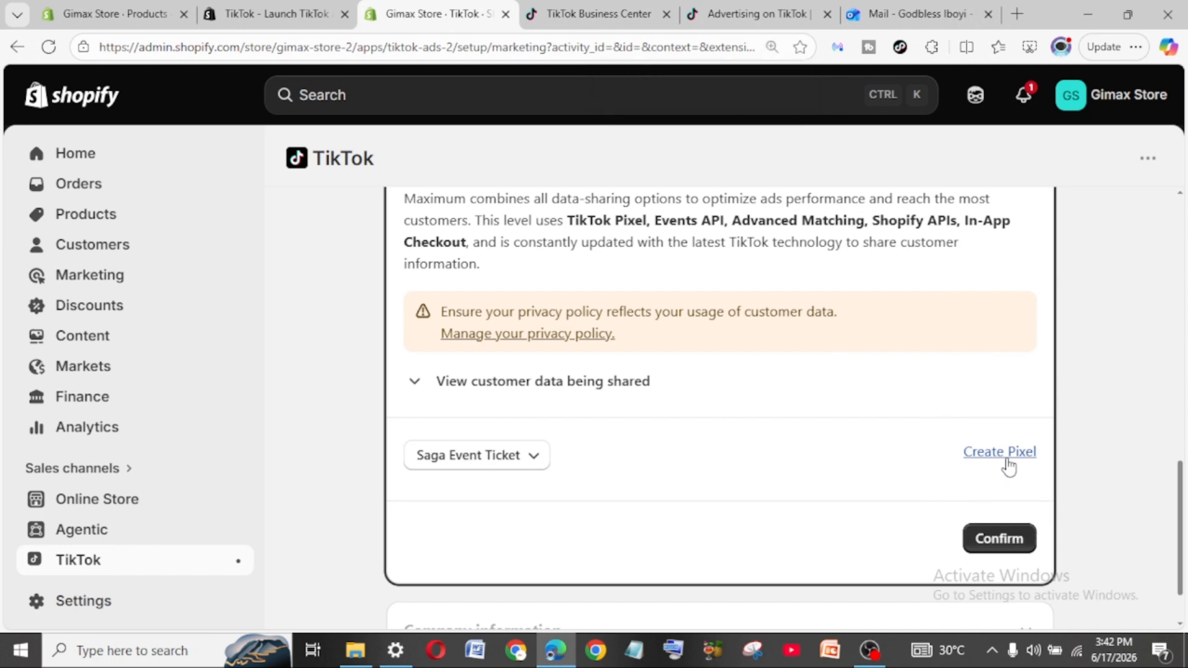
left_click(1005, 461)
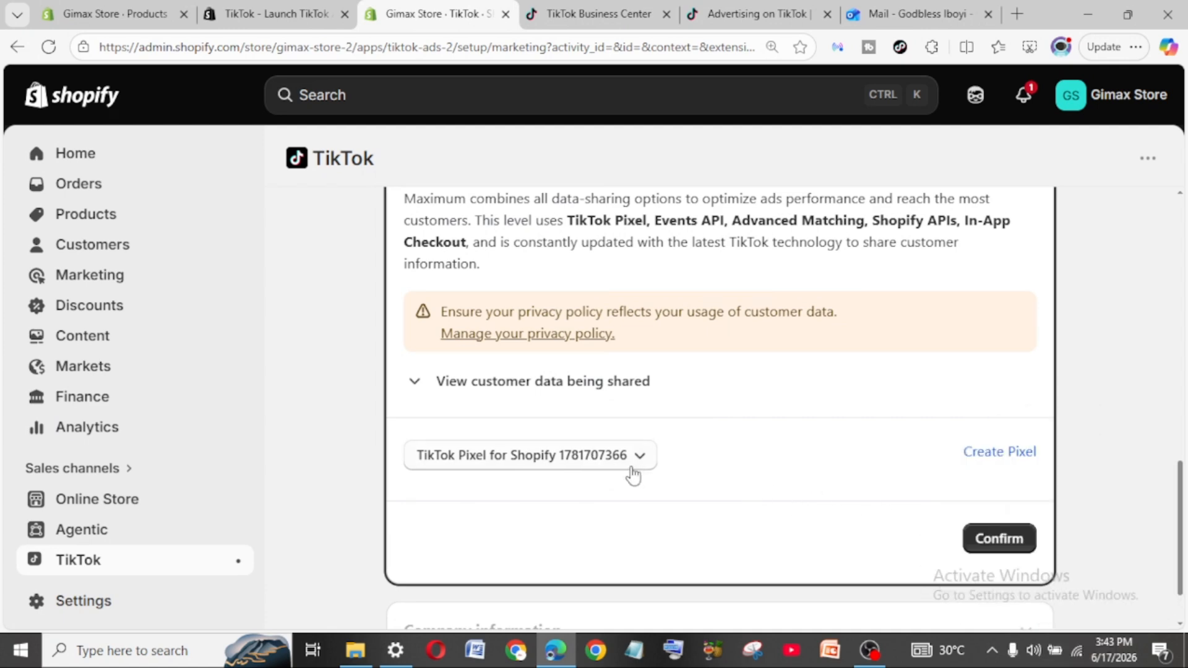
left_click(1009, 544)
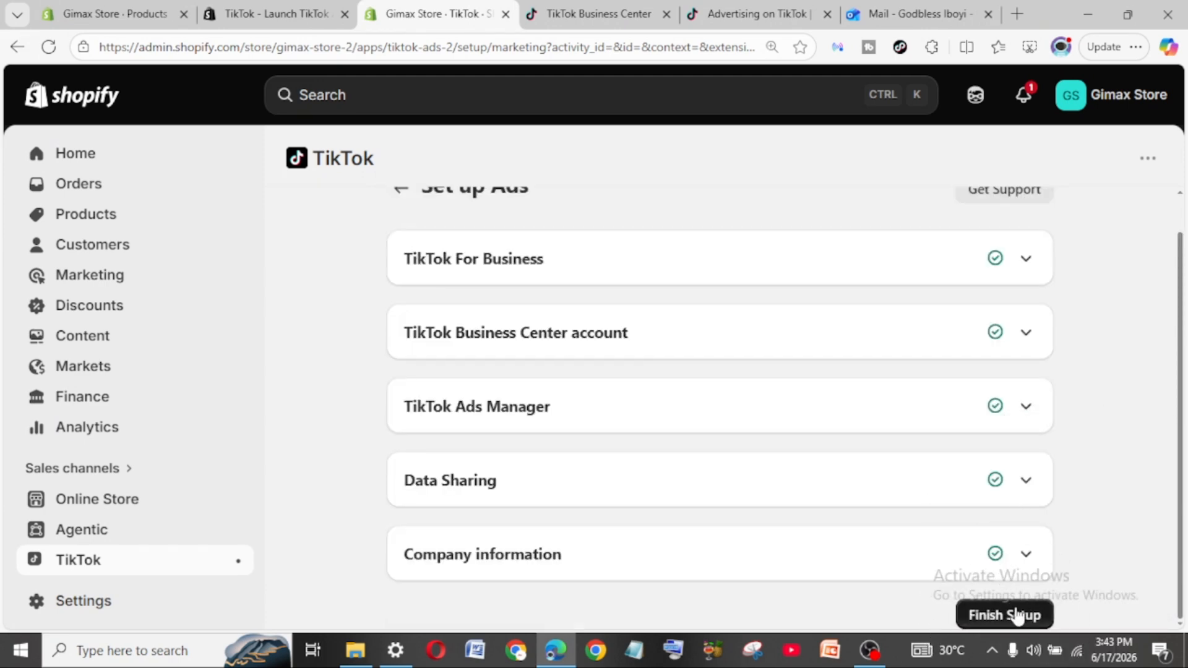
Finish the TikTok ads setup and look over the app's overview page.
scroll(1017, 615, "up", 1)
scroll(1017, 616, "down", 1)
left_click(1004, 615)
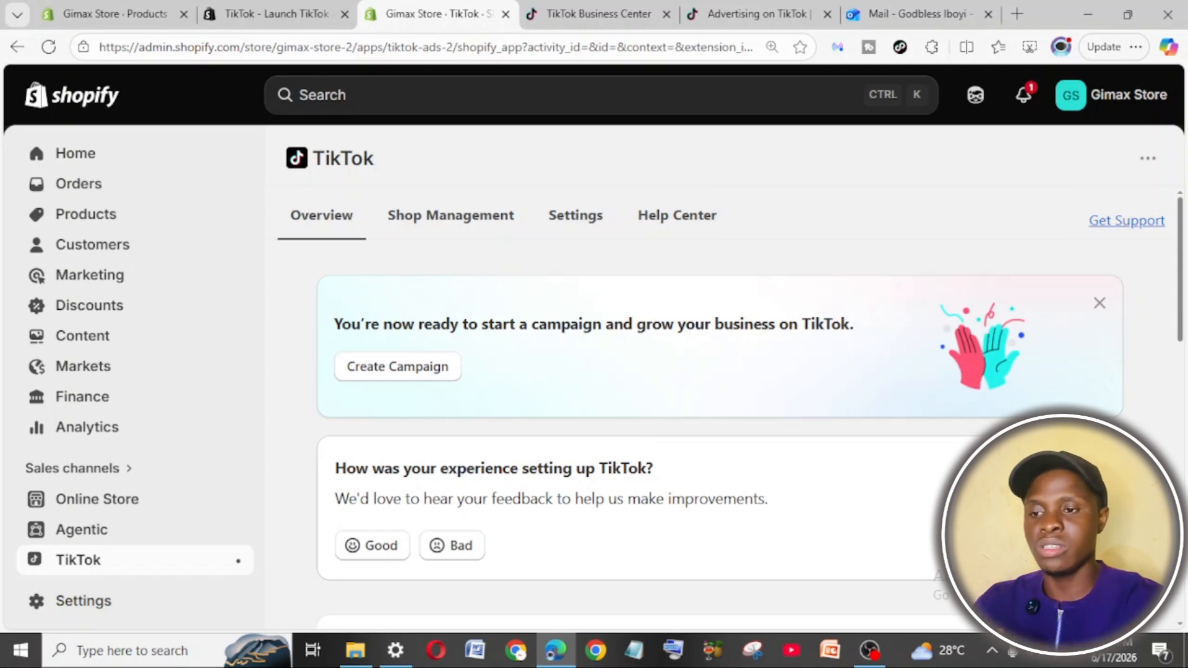
scroll(718, 403, "down", 7)
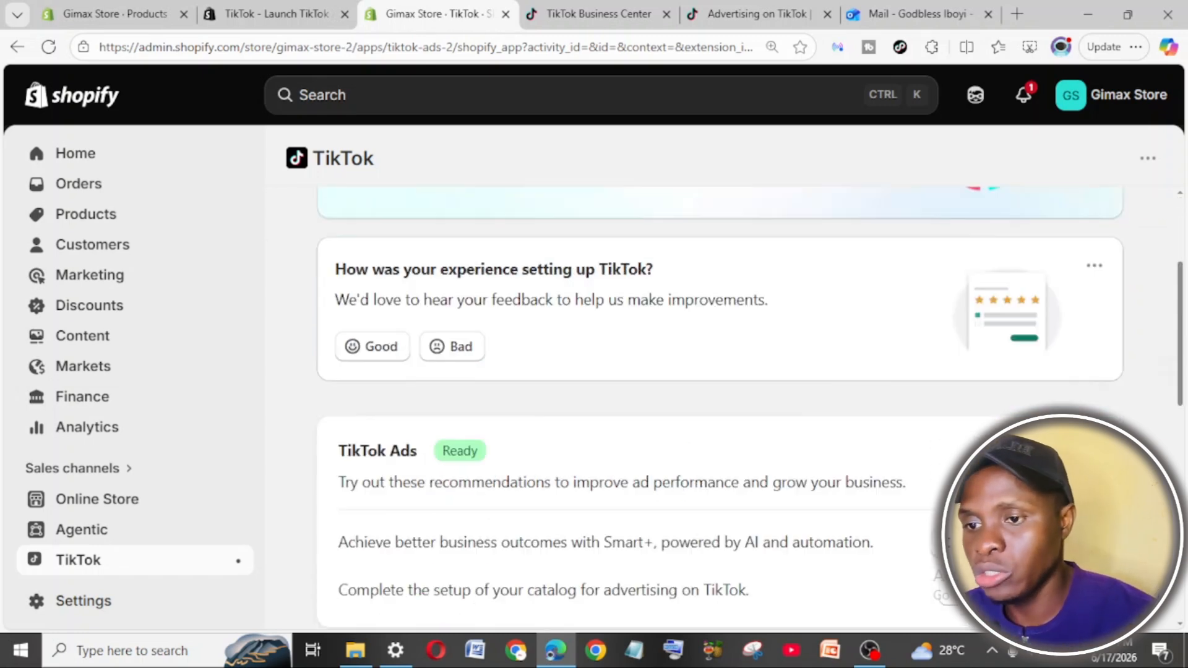
scroll(717, 403, "up", 7)
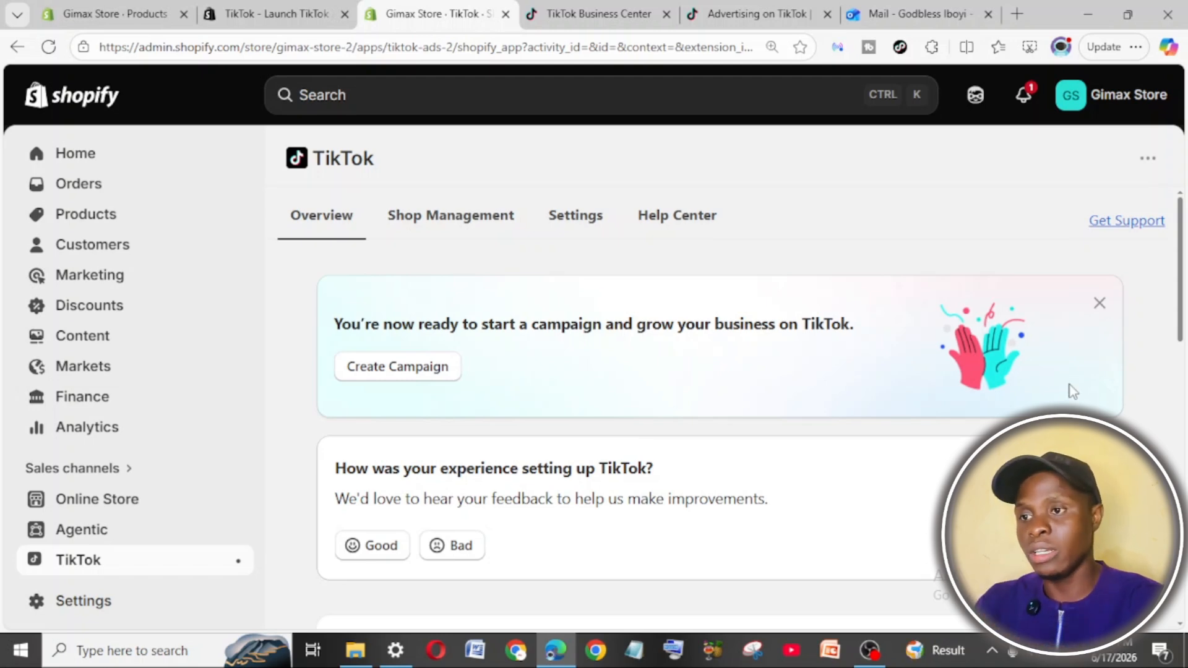
Show the browser's installed extensions and switch to Chrome, ready to enter a web search.
left_click(933, 48)
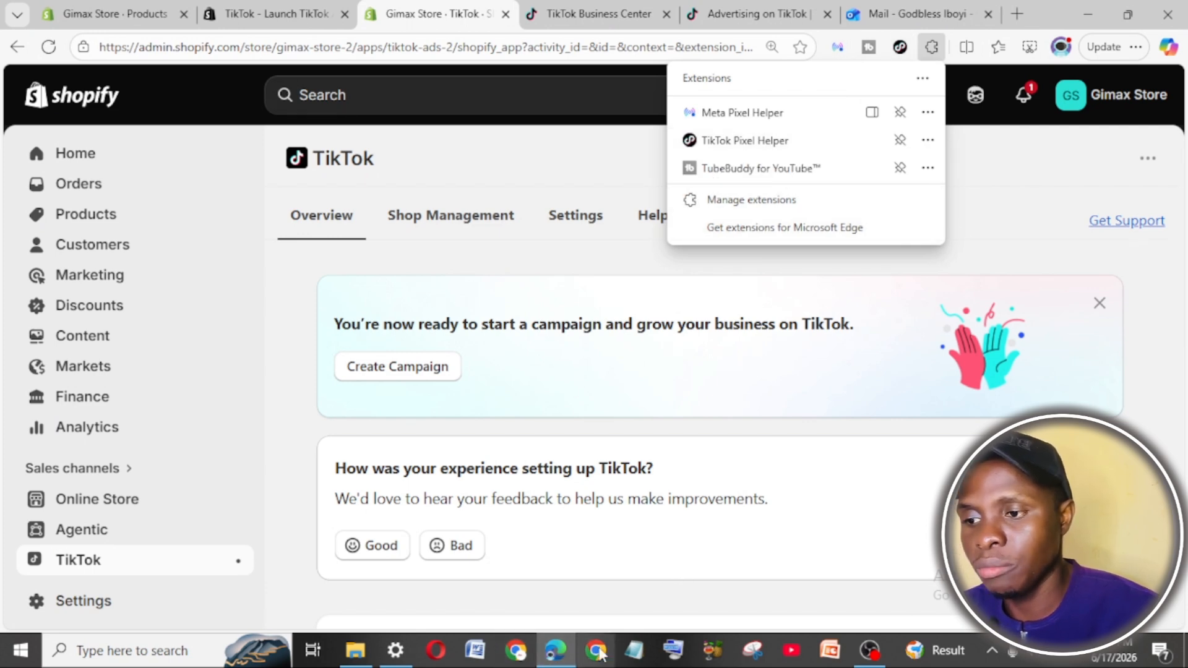
left_click(521, 651)
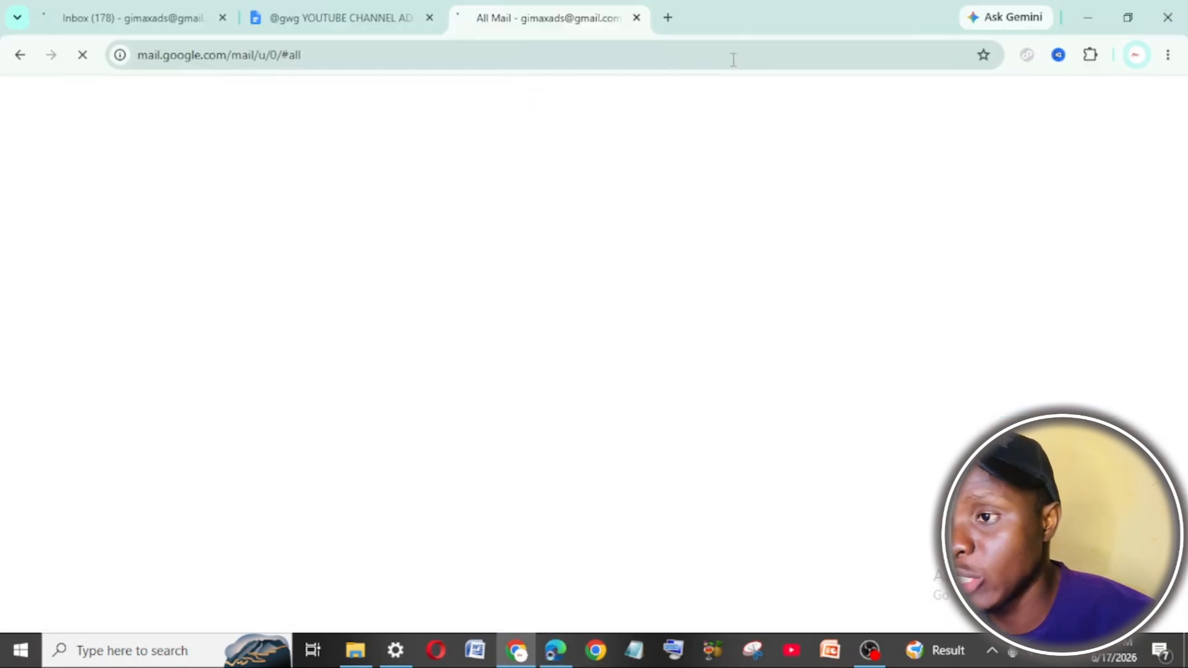
left_click(733, 57)
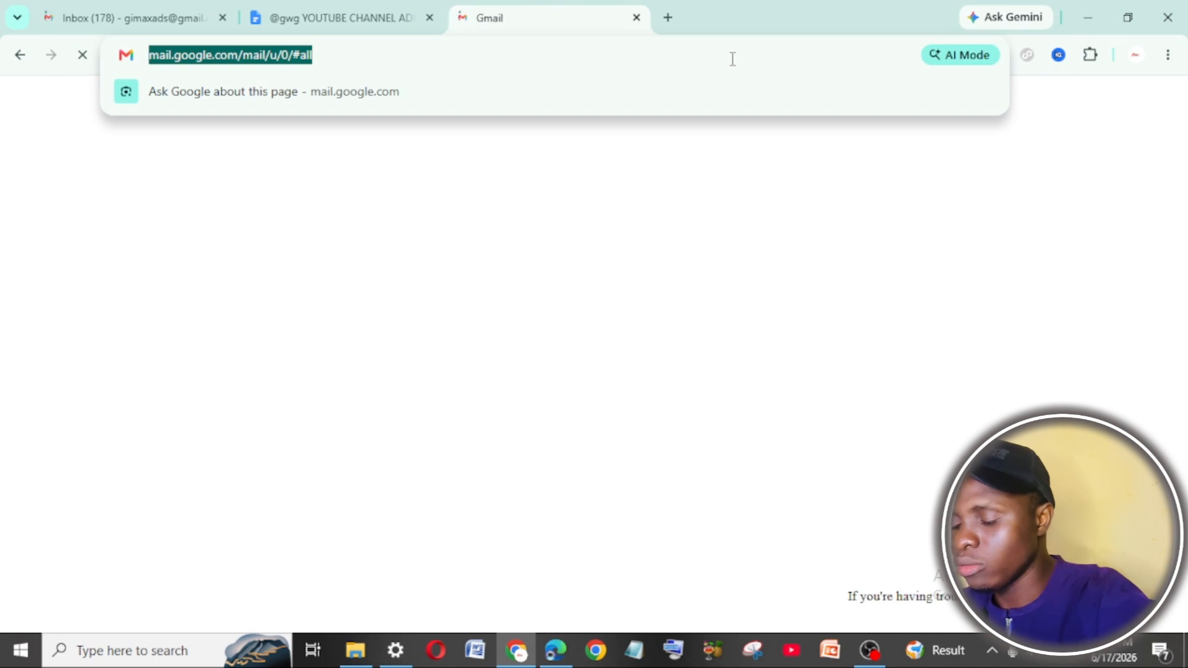
type("br")
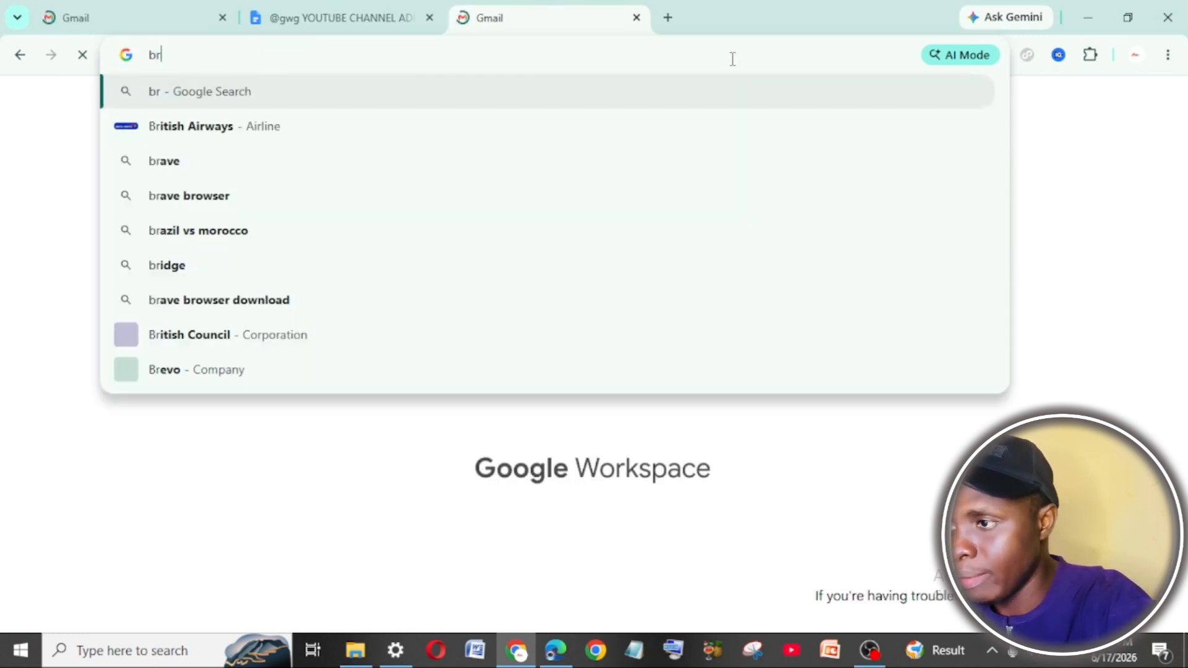
type("owser ")
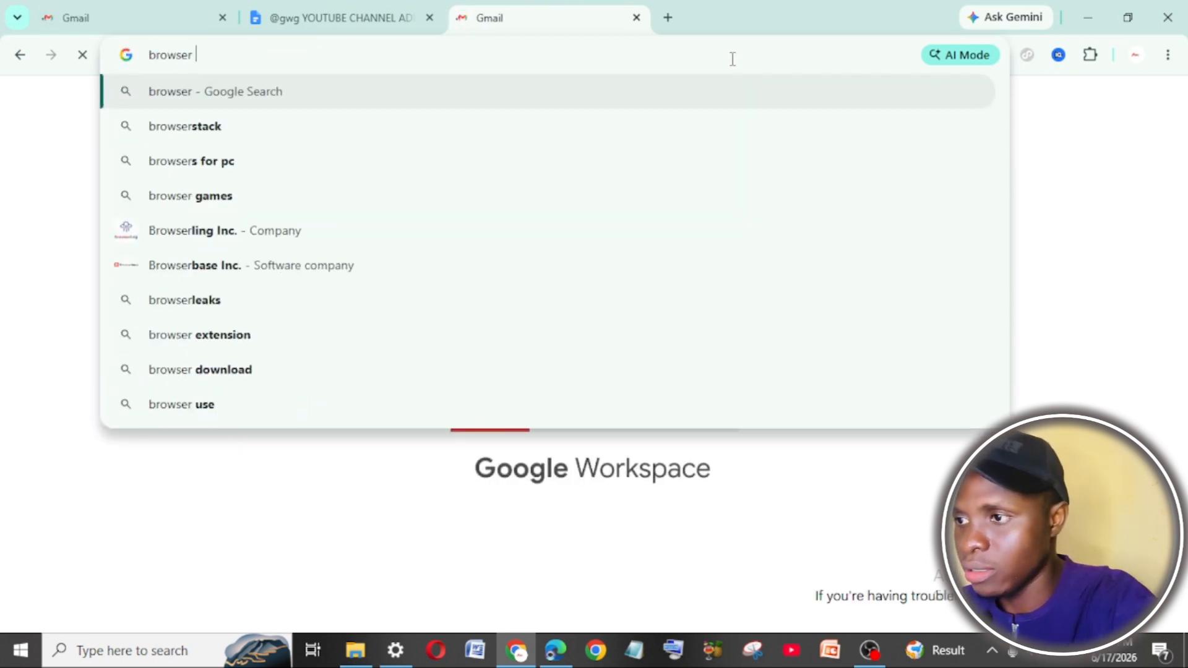
type("ext")
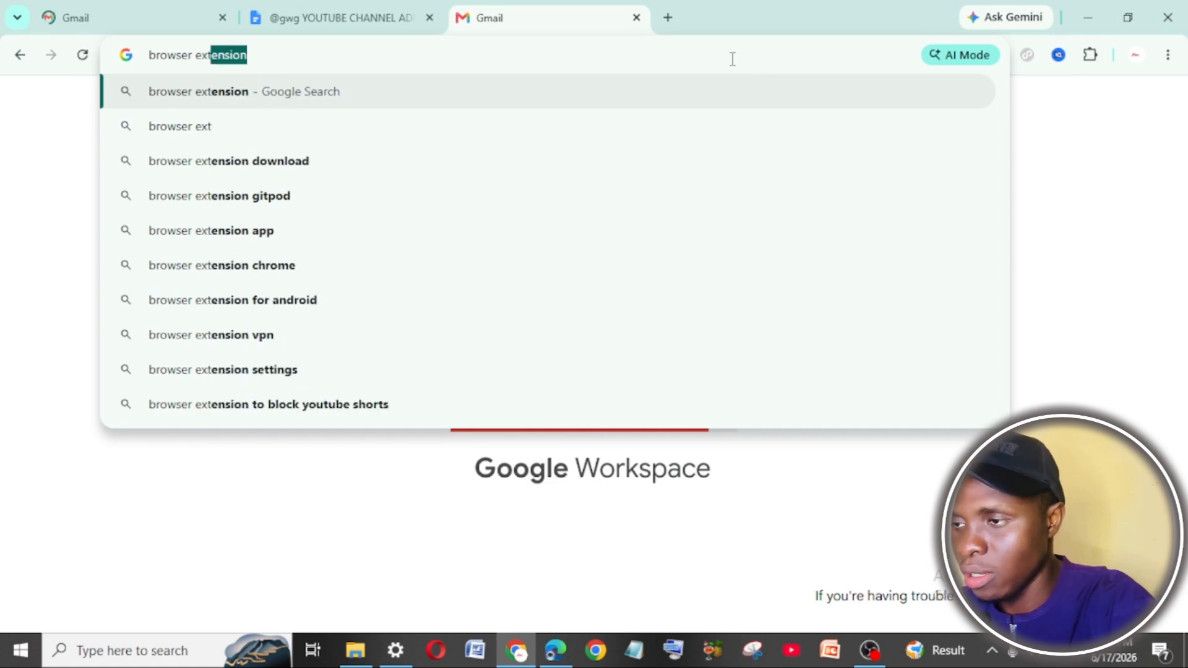
type("i")
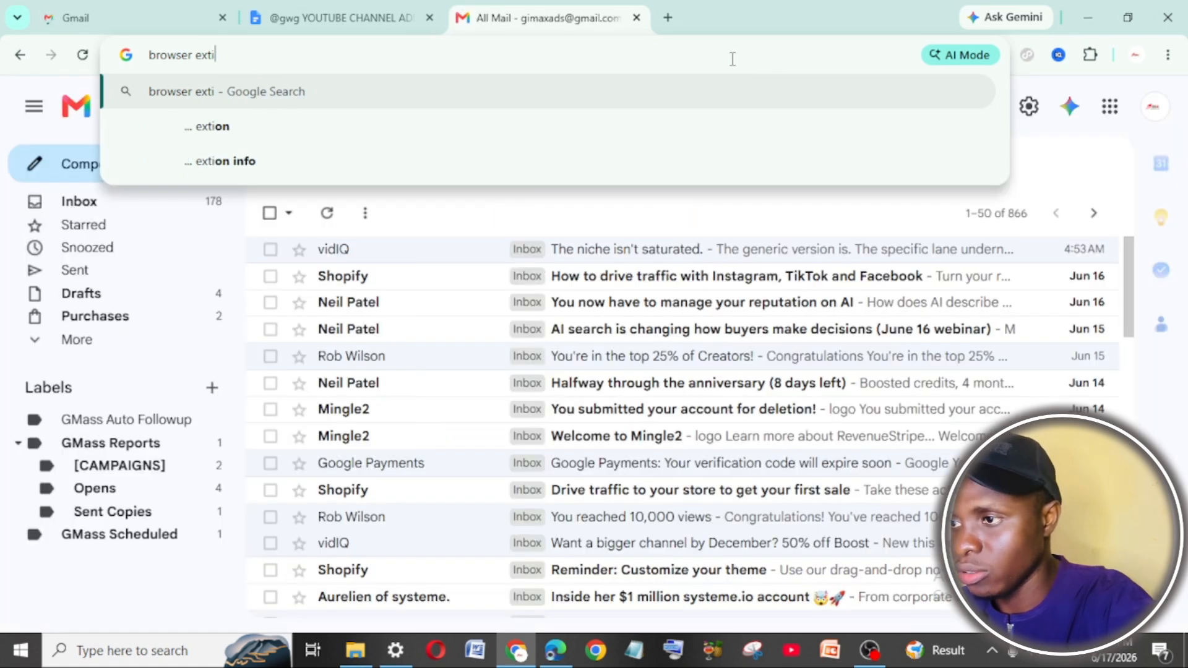
Search Google for "tiktok pixel helper chrome extension", replacing the text in the address field.
key("ctrl+a")
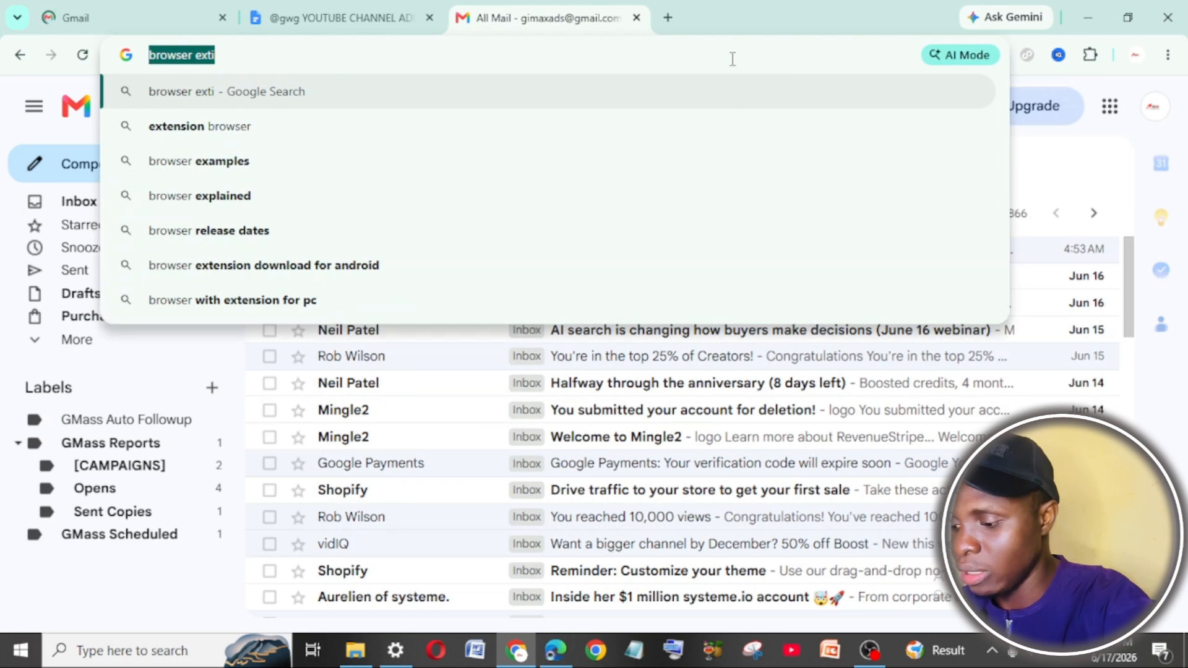
type("titk")
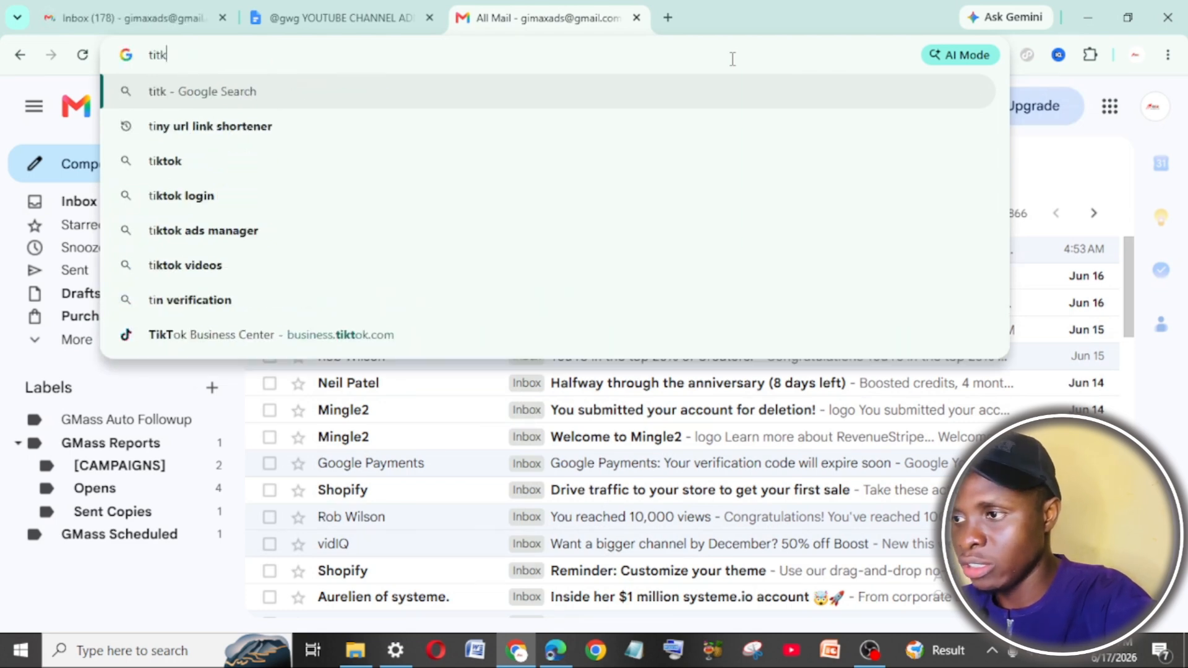
type("ok p")
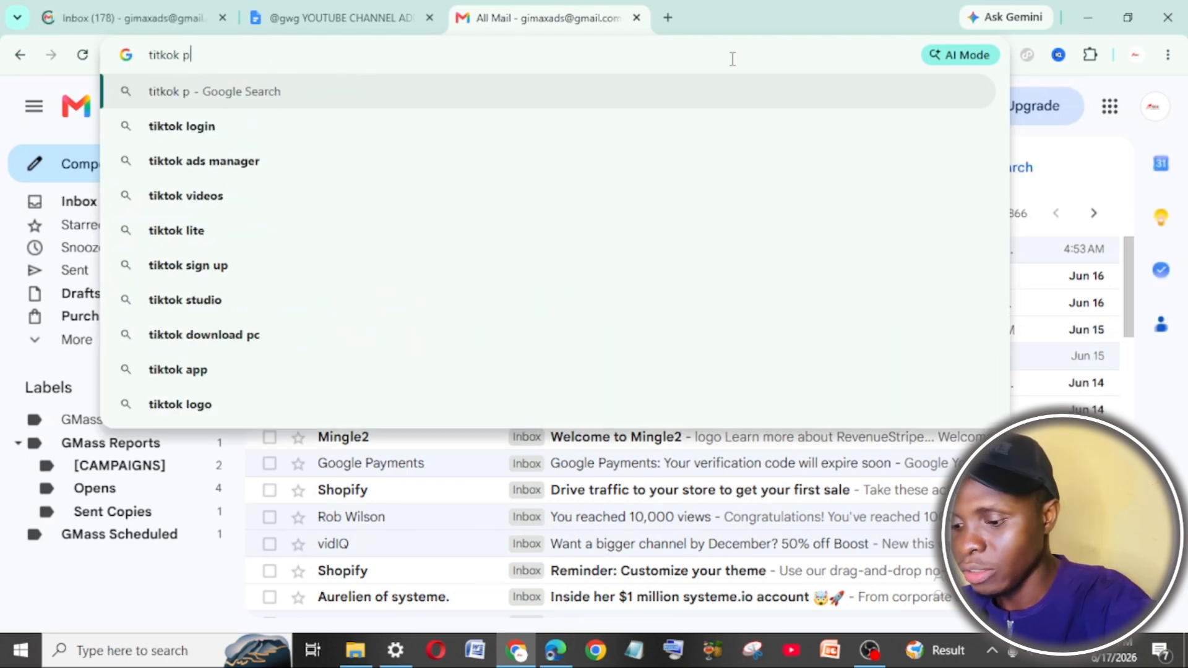
type("ixel h")
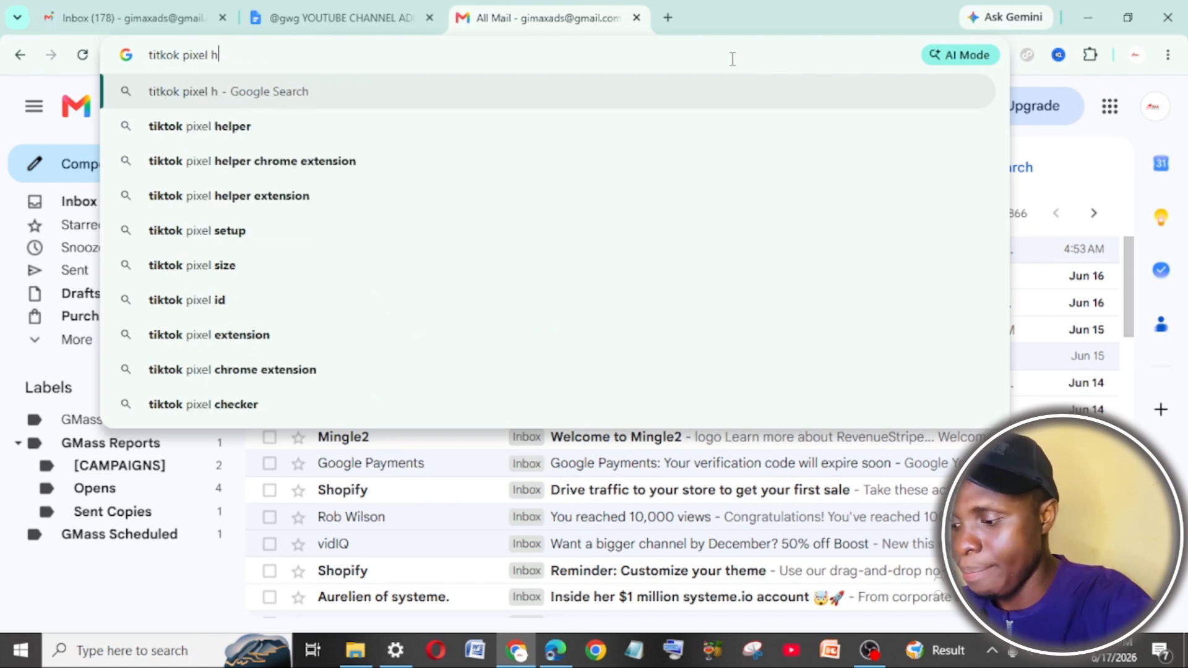
type("elper")
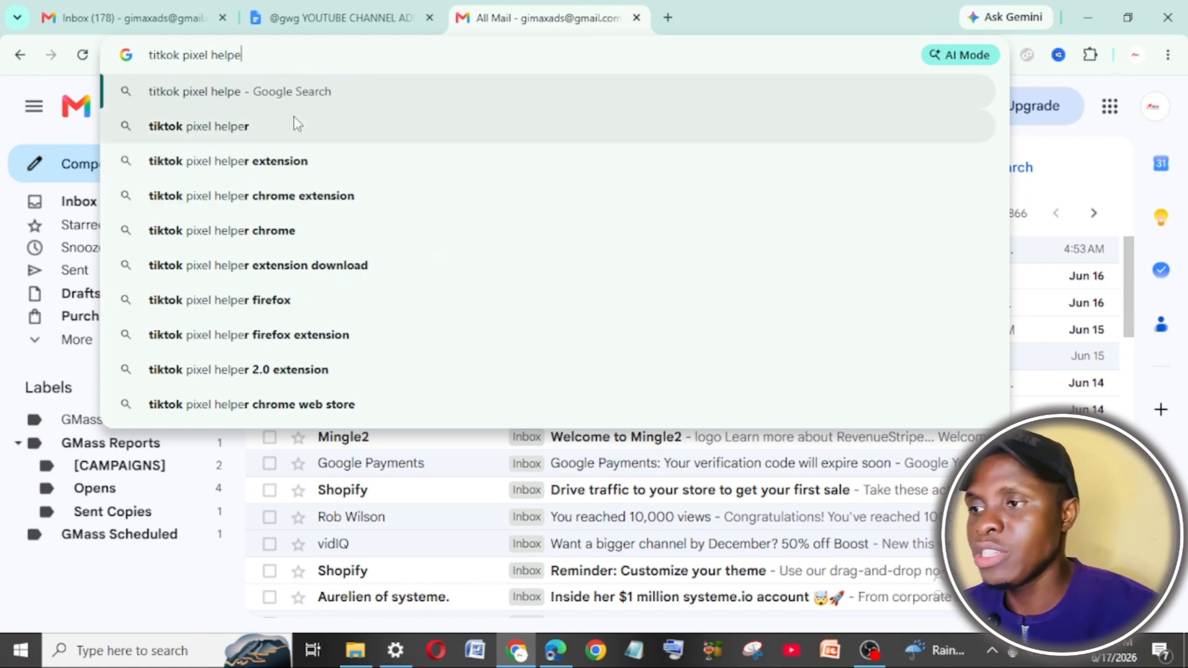
key("BackSpace")
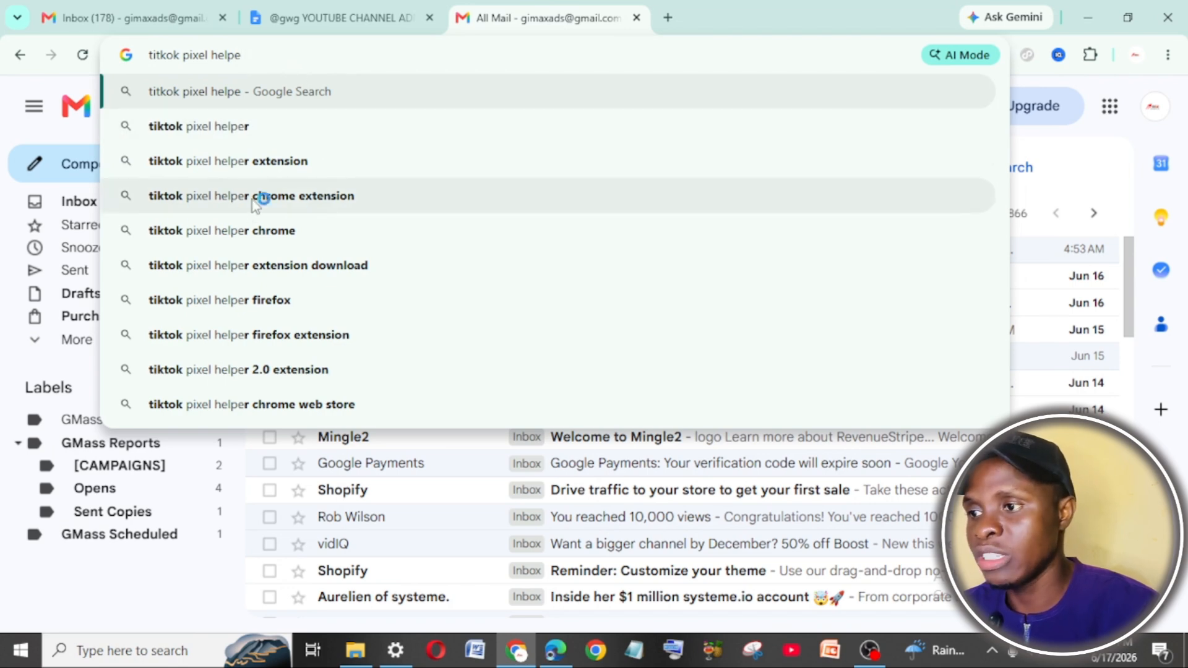
left_click(312, 197)
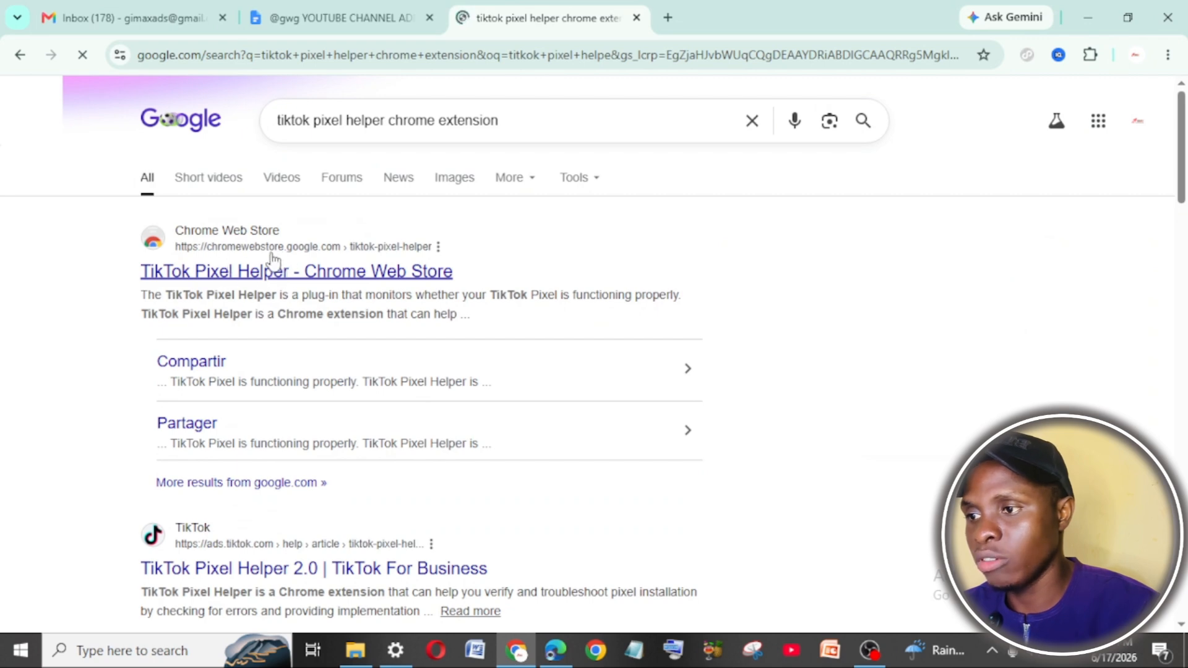
Open the TikTok Pixel Helper listing in the Chrome Web Store and return to the Shopify admin in Edge.
left_click(359, 273)
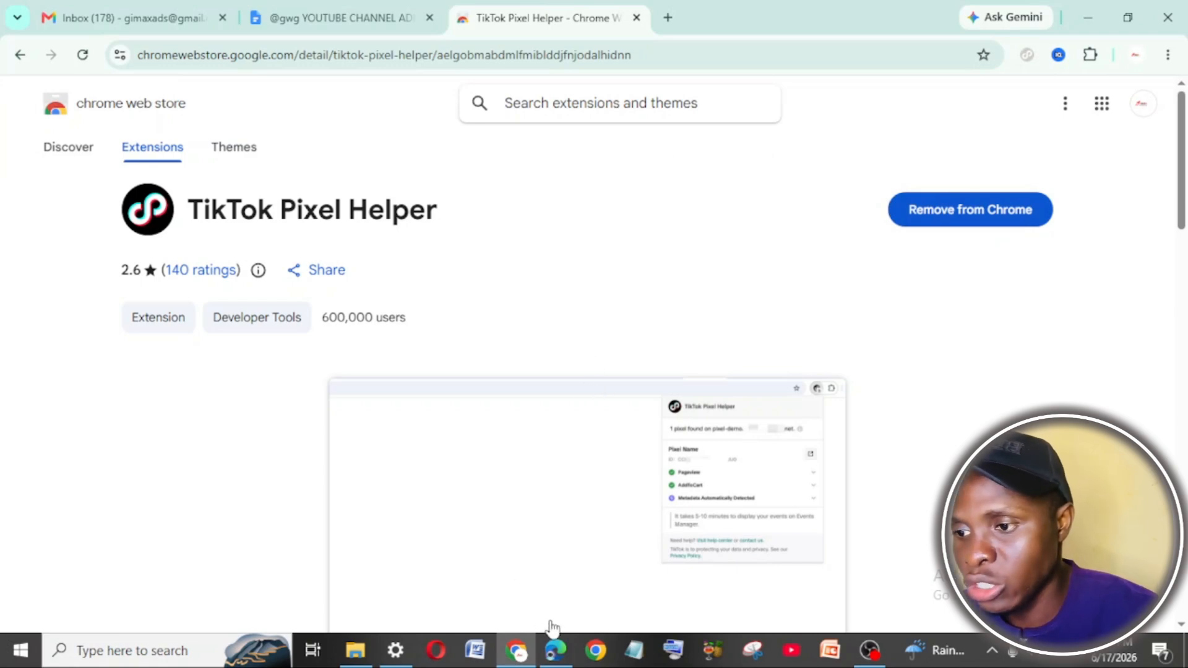
left_click(555, 650)
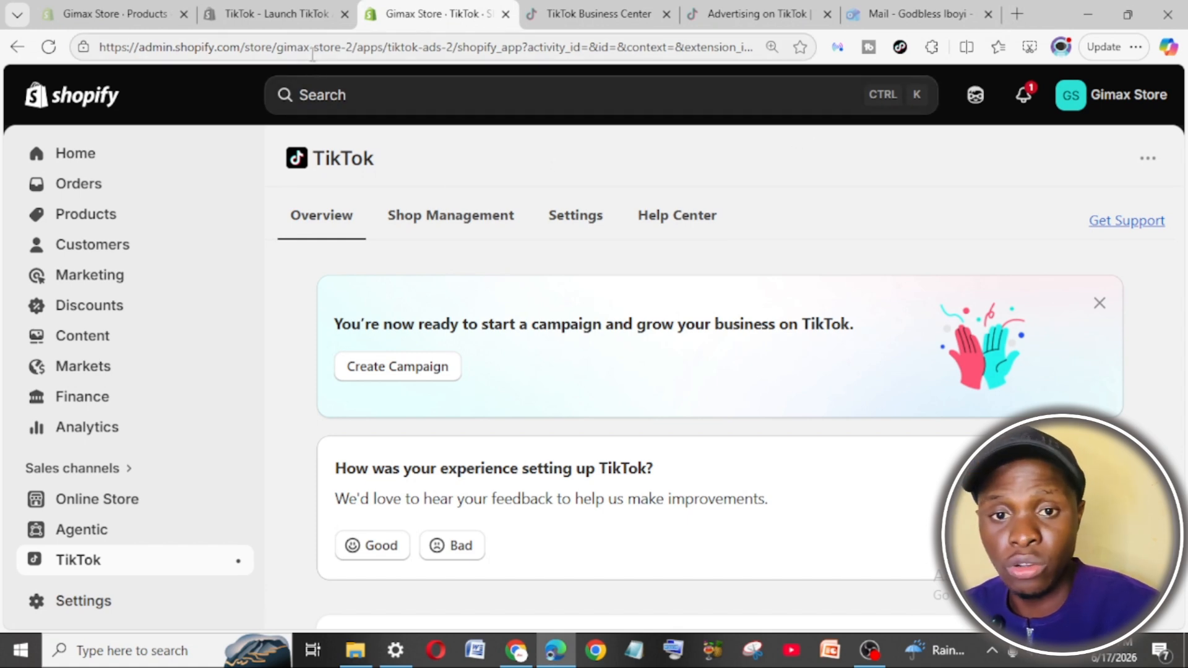
Close the TikTok app listing and open the storefront page of Fashion Shoe with White Lace from the store's product list.
left_click(281, 14)
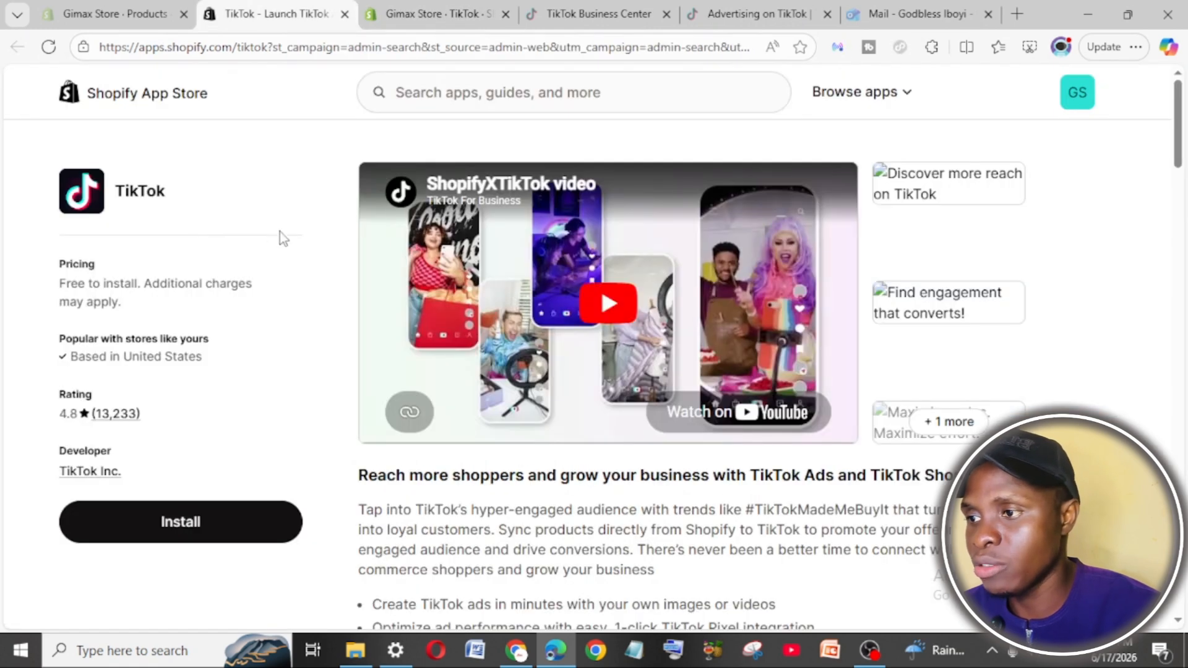
left_click(345, 13)
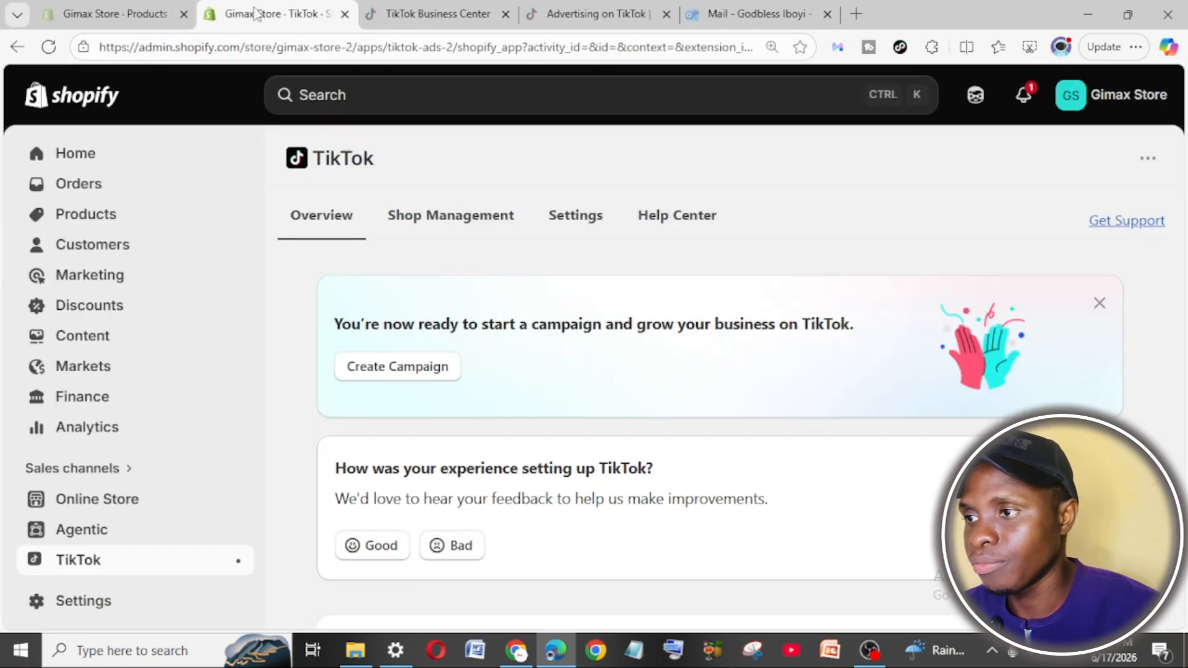
left_click(127, 18)
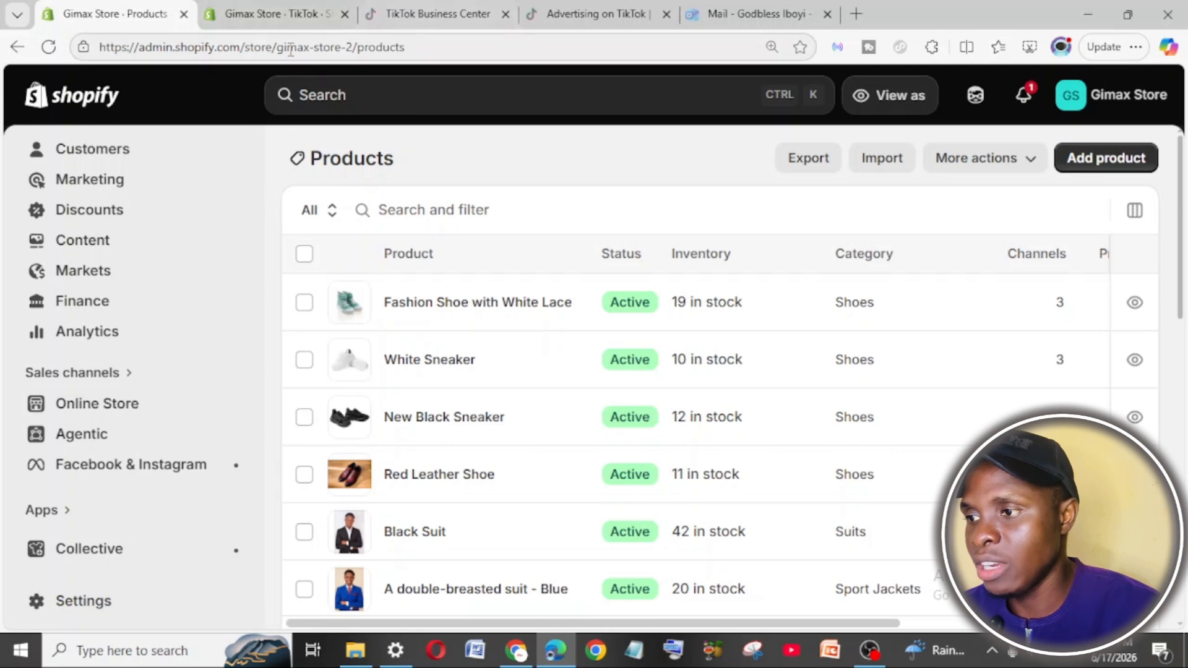
left_click(1137, 305)
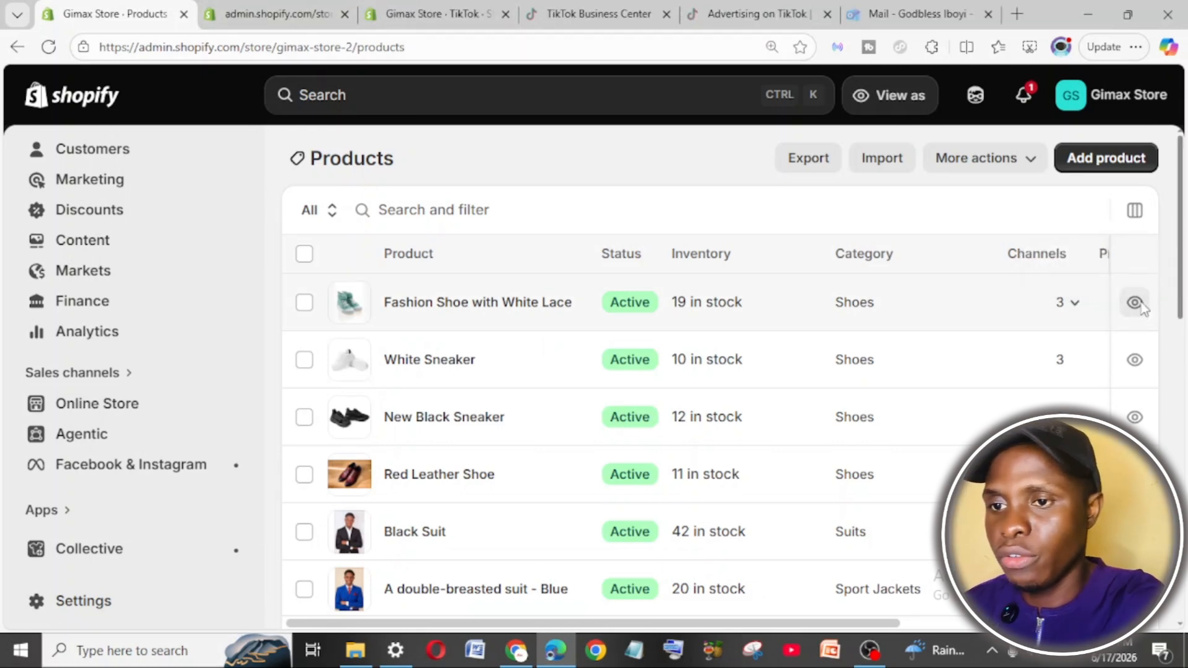
left_click(1136, 303)
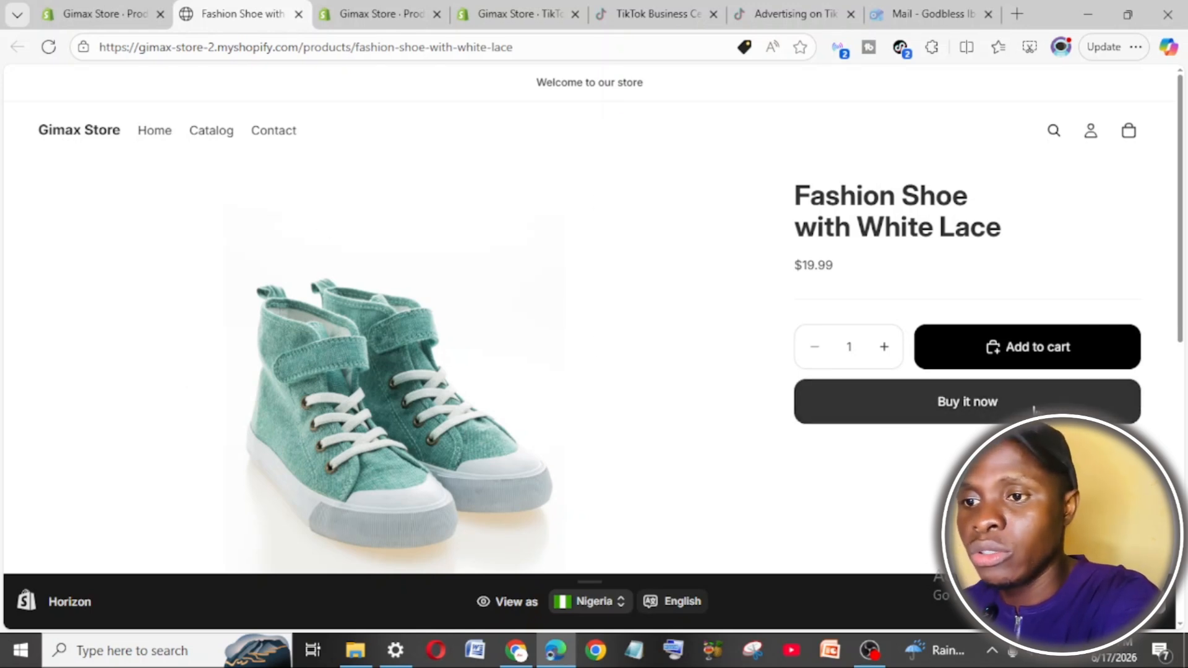
Add one Fashion Shoe with White Lace to the cart and proceed straight to its checkout page.
left_click(997, 344)
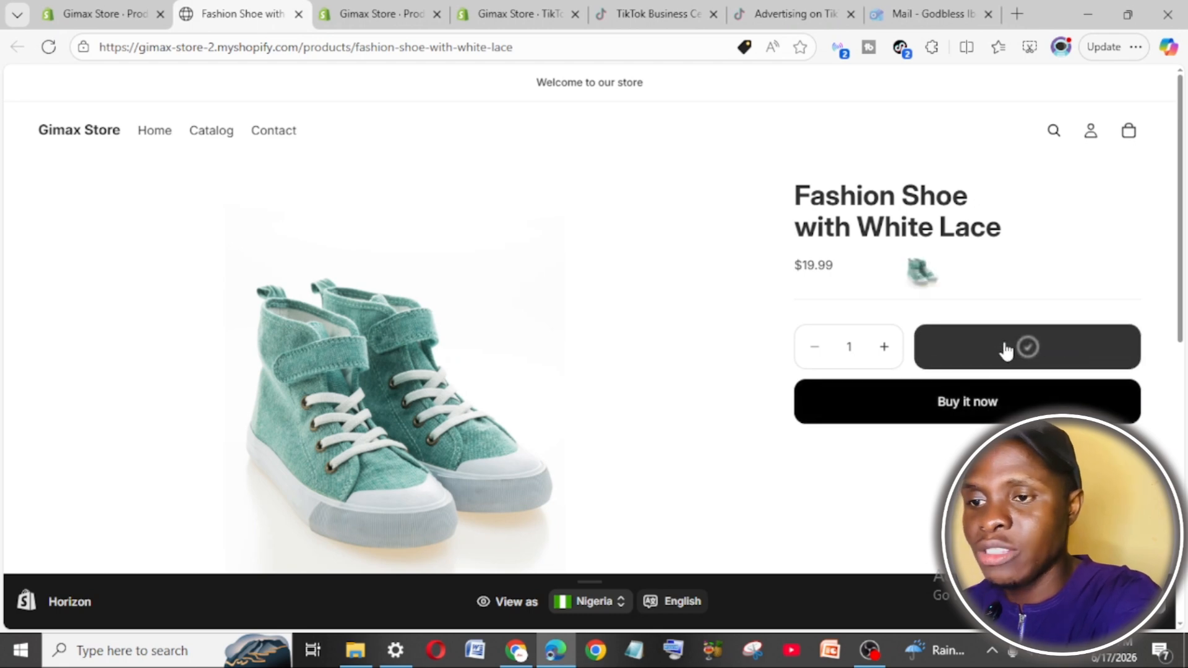
left_click(877, 408)
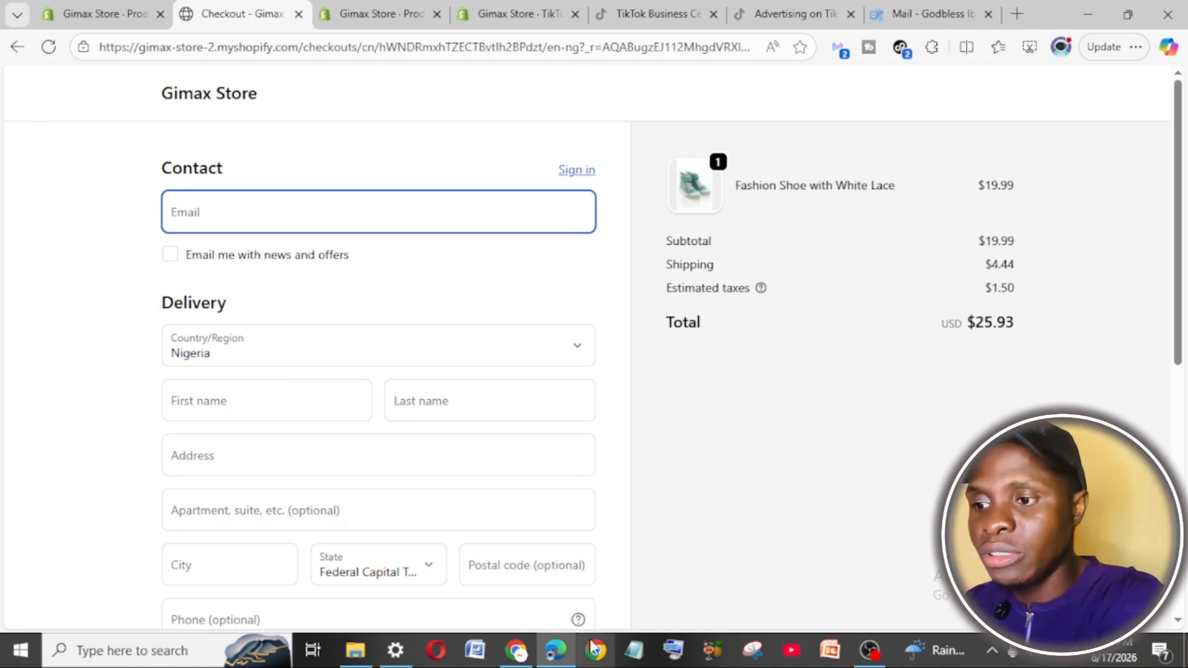
left_click(516, 650)
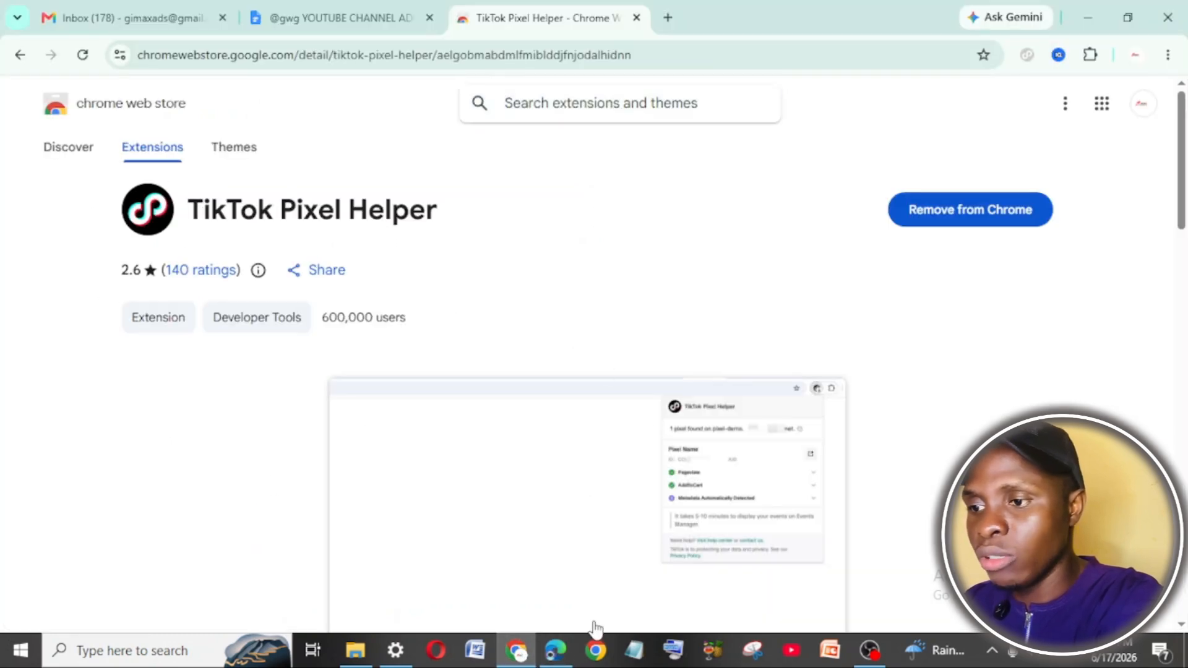
left_click(557, 649)
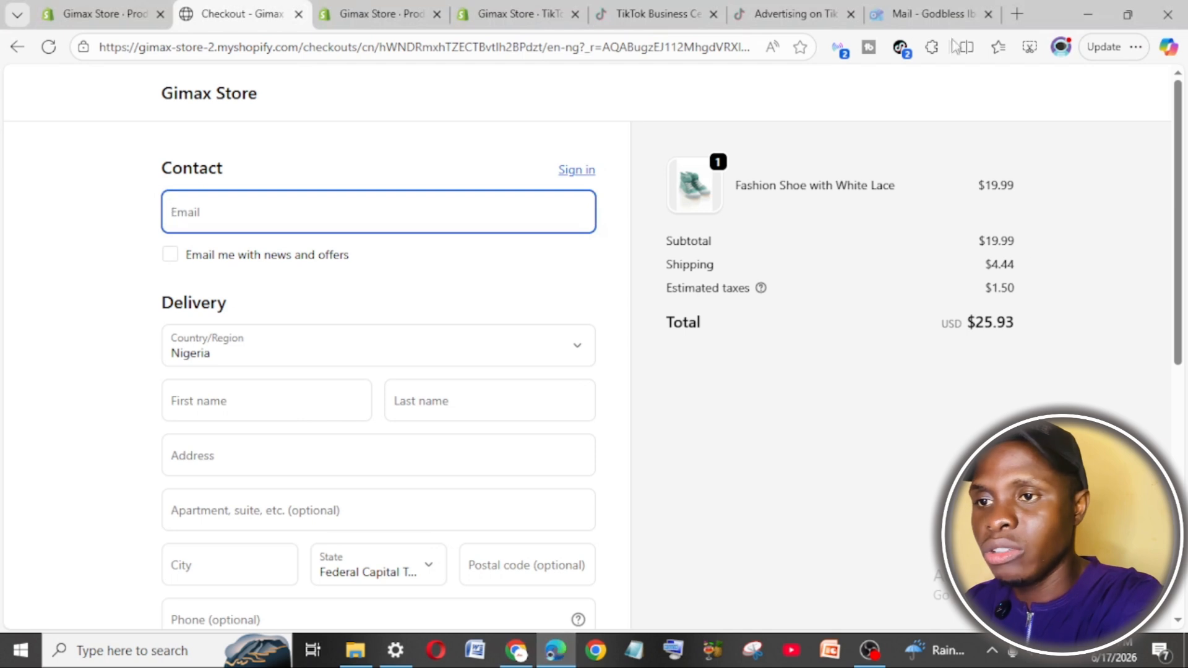
Run TikTok Pixel Helper on the checkout page and examine the detected pixel and its events alongside the checkout form.
left_click(932, 48)
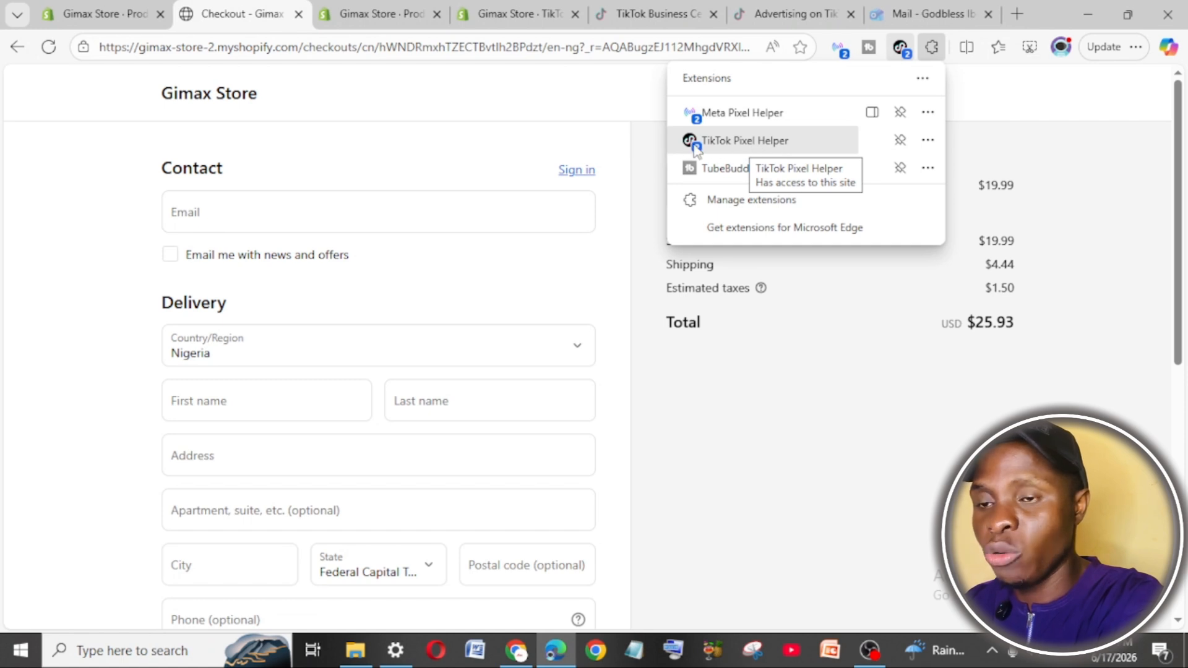
left_click(716, 145)
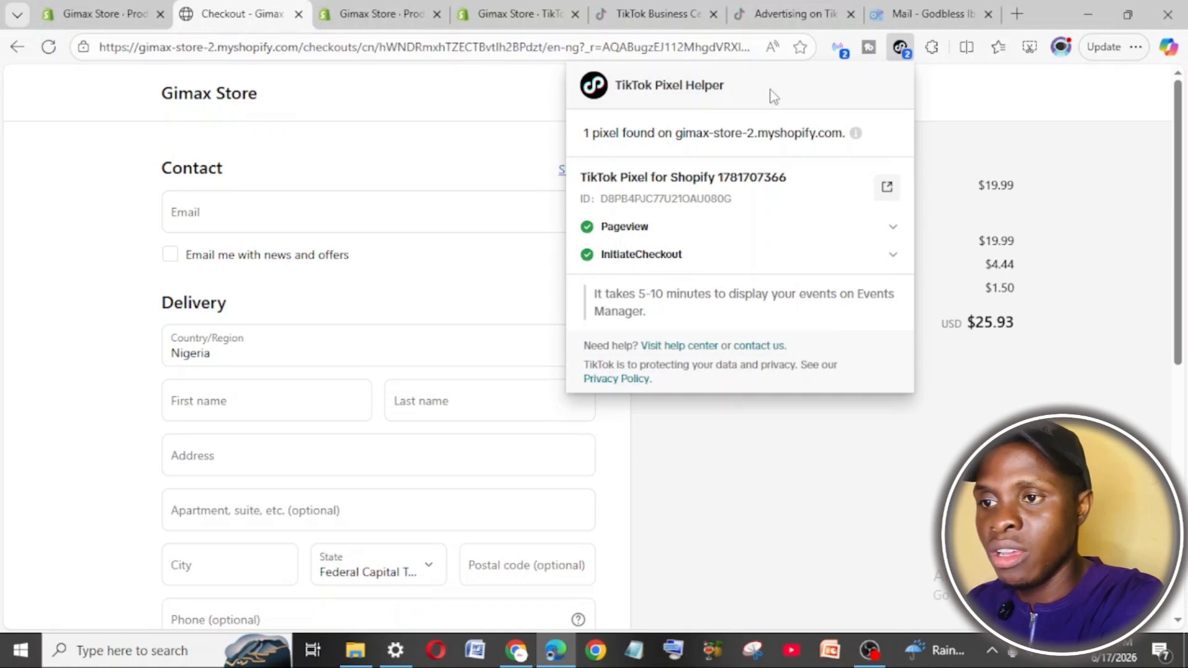
left_click_drag(583, 133, 552, 208)
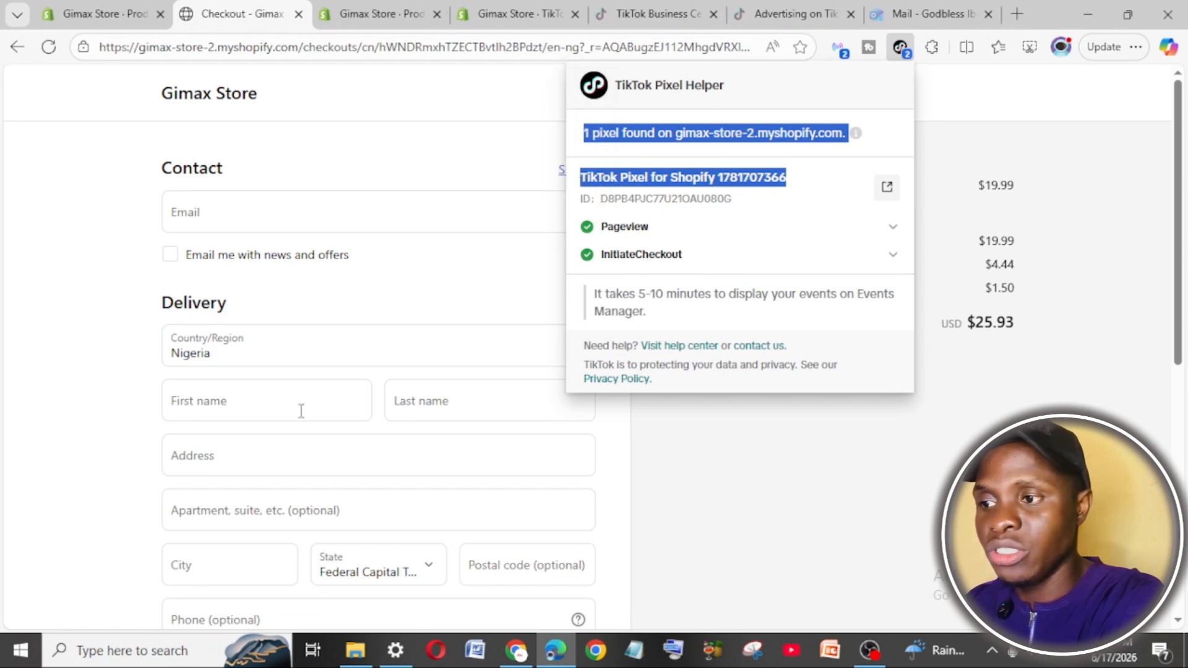
scroll(332, 491, "down", 3)
scroll(330, 490, "up", 2)
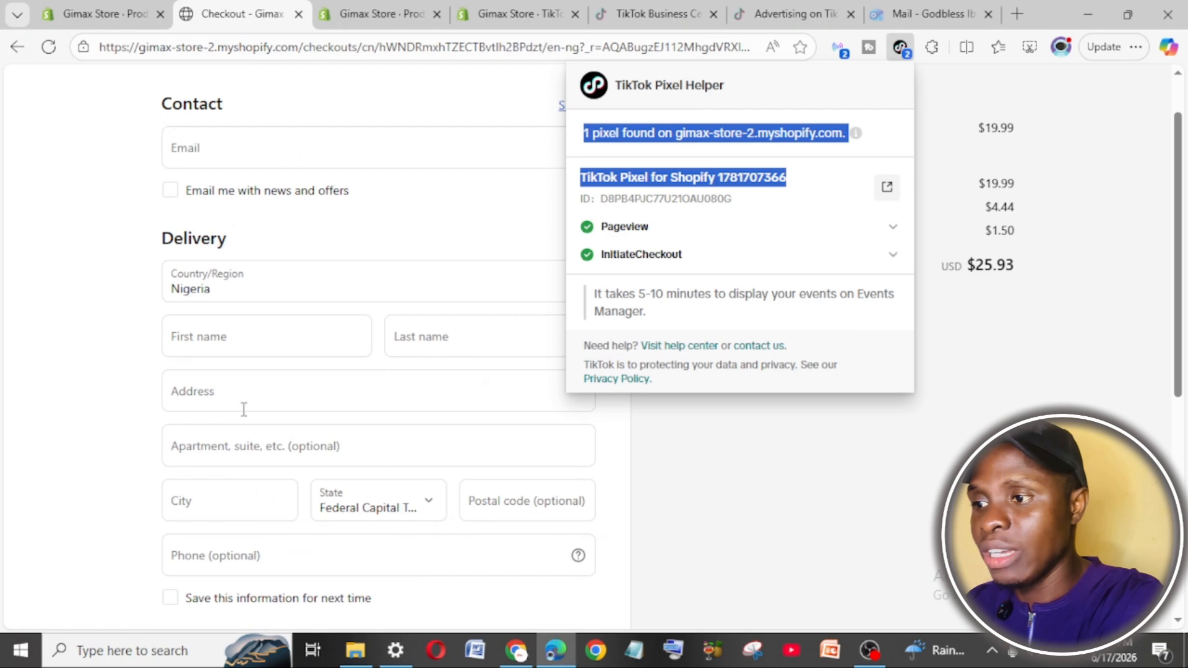
scroll(393, 309, "down", 6)
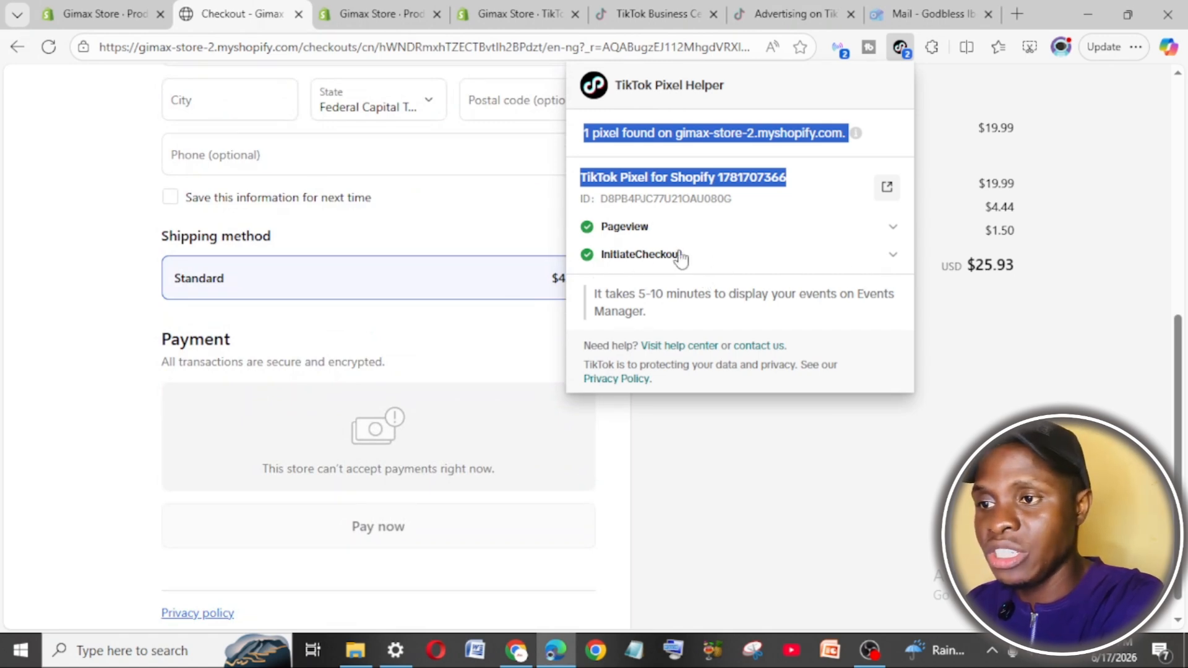
scroll(761, 462, "down", 1)
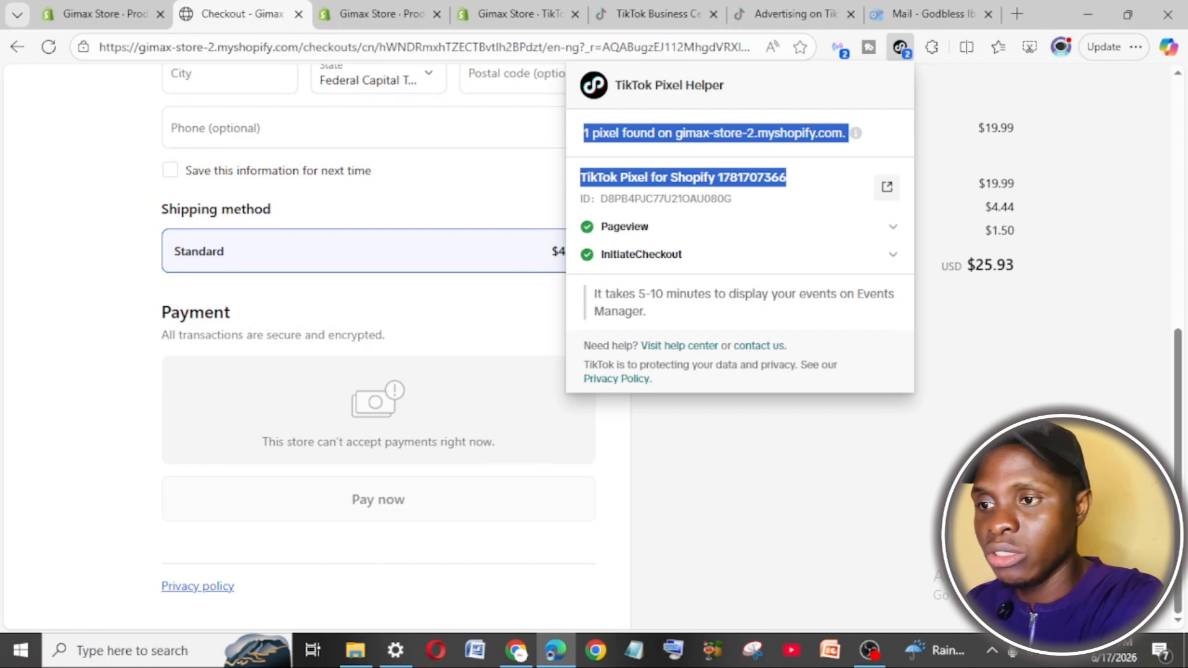
left_click(1063, 347)
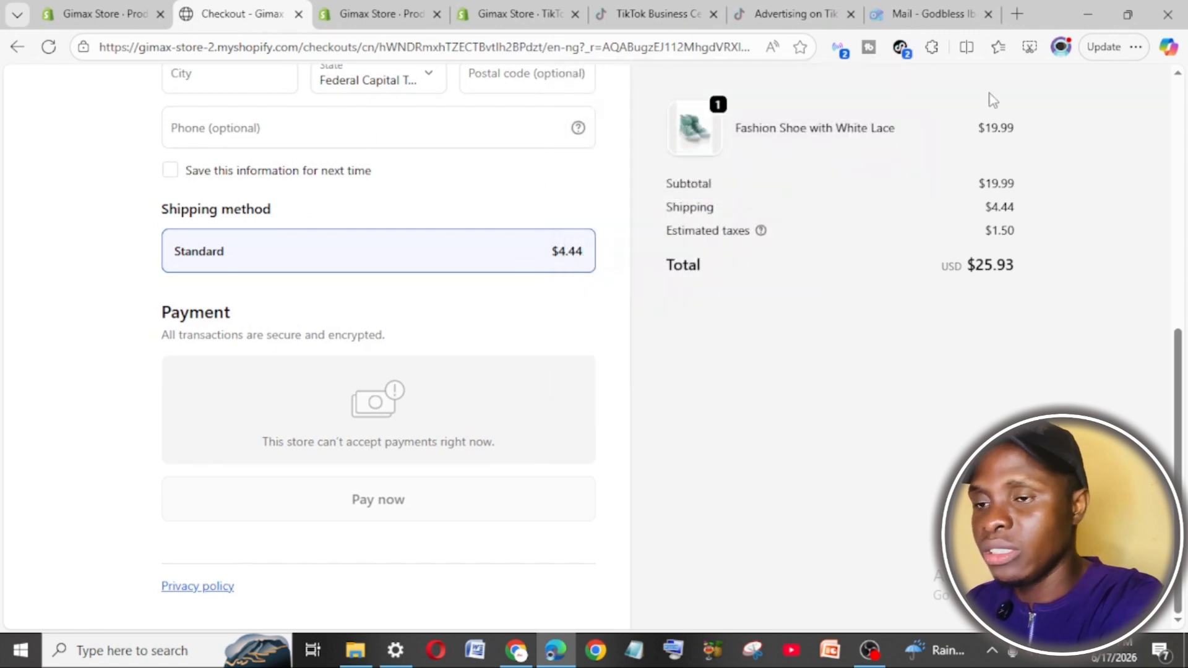
Reopen TikTok Pixel Helper to check the final digits of the pixel's name, and close it.
left_click(902, 49)
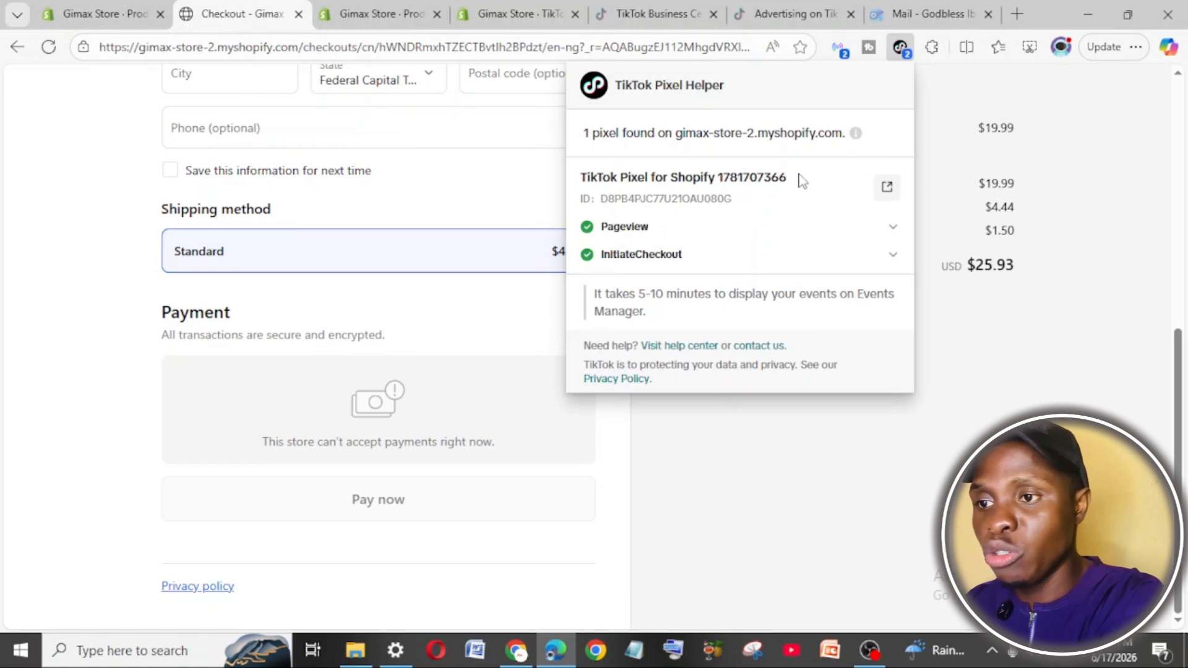
left_click_drag(787, 178, 766, 179)
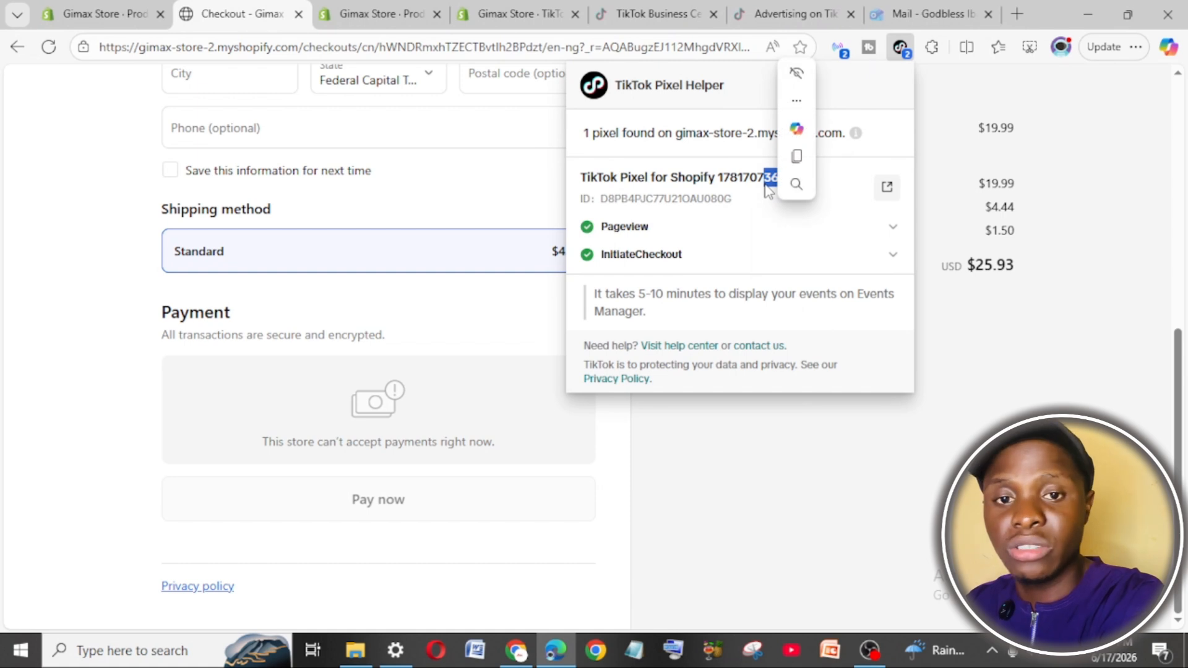
left_click(819, 506)
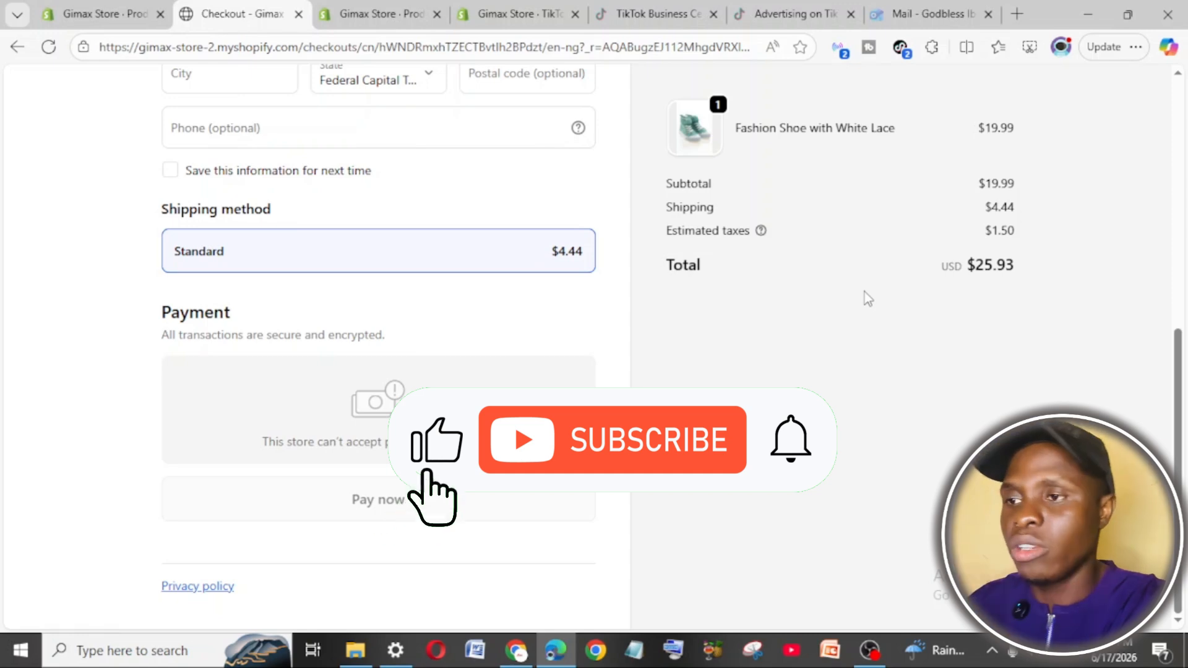
Open campaign creation in the store's TikTok app and look over the Smart+ campaign form, briefly checking TikTok Business Center.
left_click(513, 13)
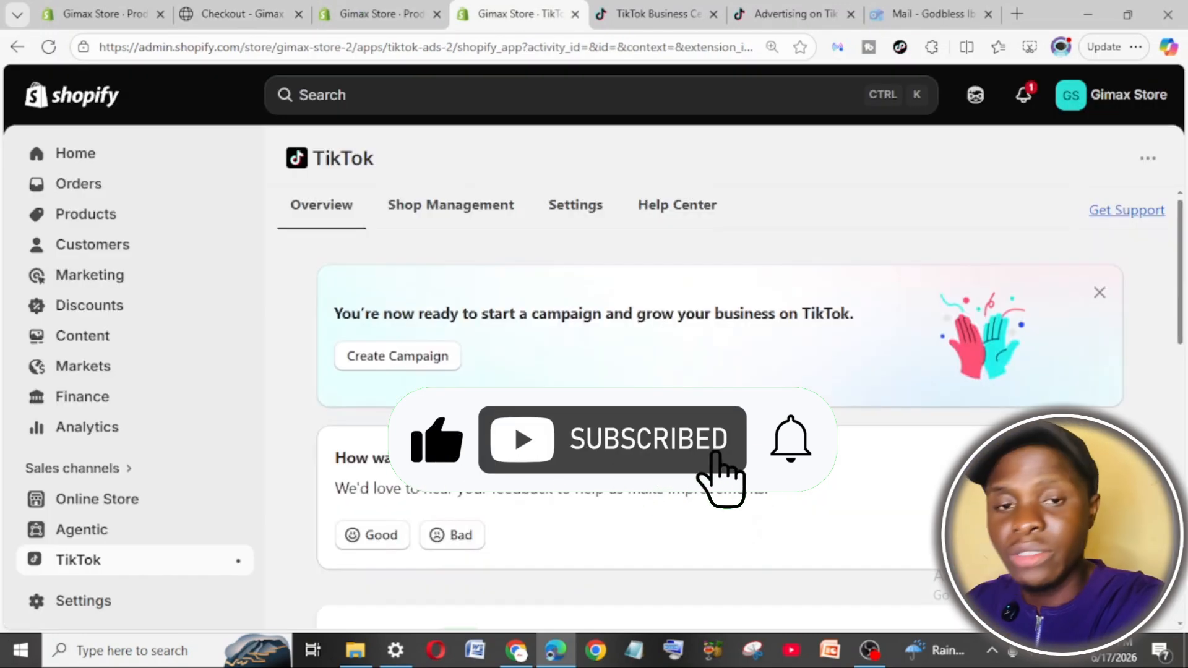
left_click(382, 365)
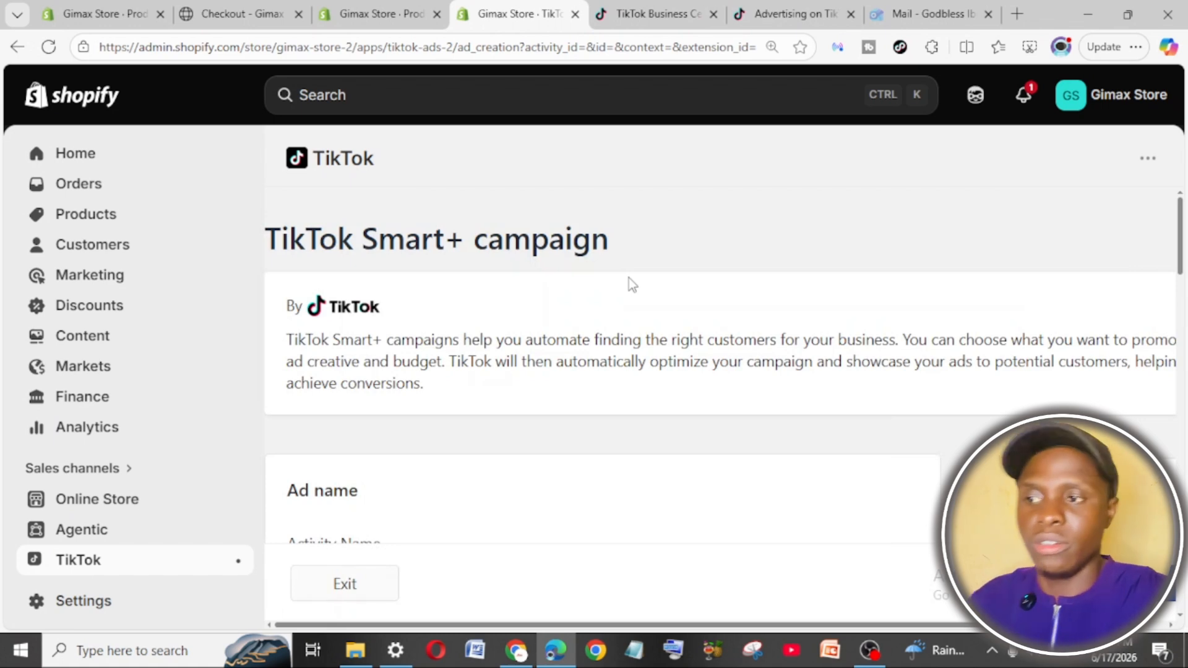
scroll(629, 279, "down", 5)
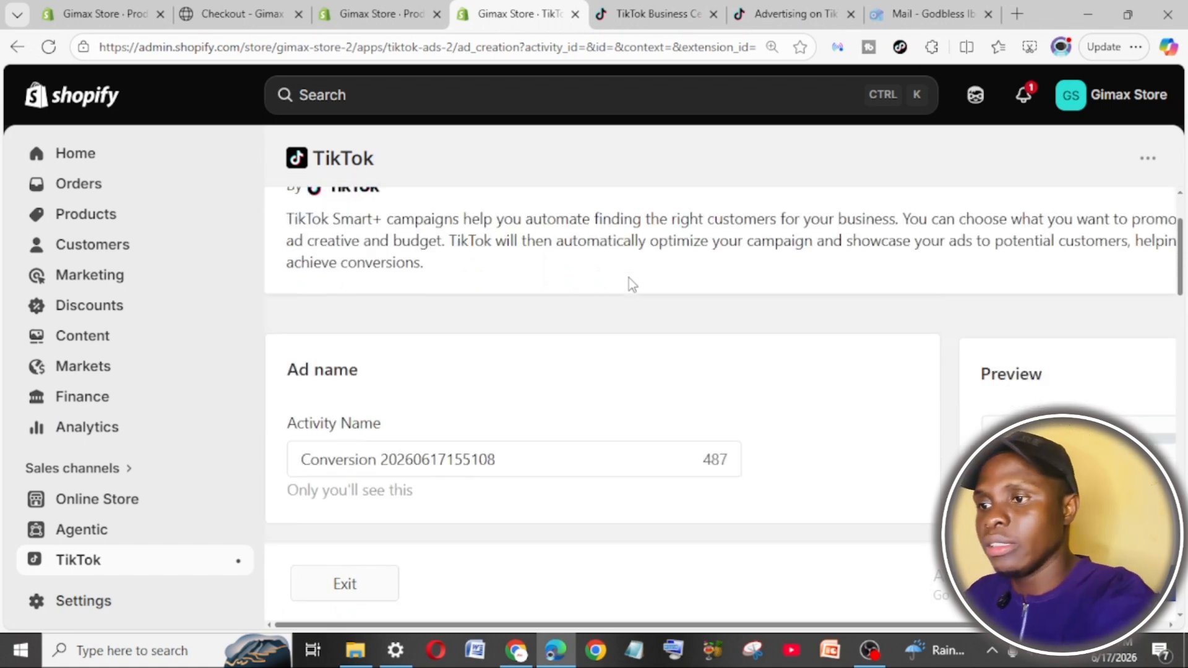
scroll(606, 425, "up", 2)
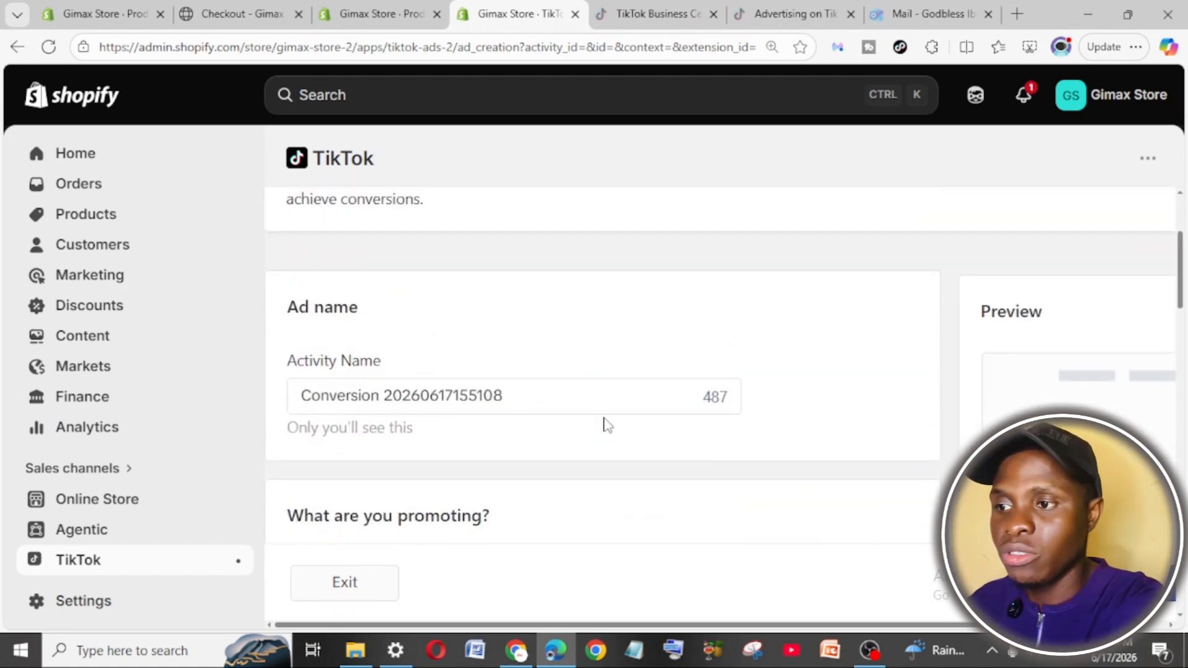
scroll(606, 426, "up", 3)
scroll(606, 425, "down", 10)
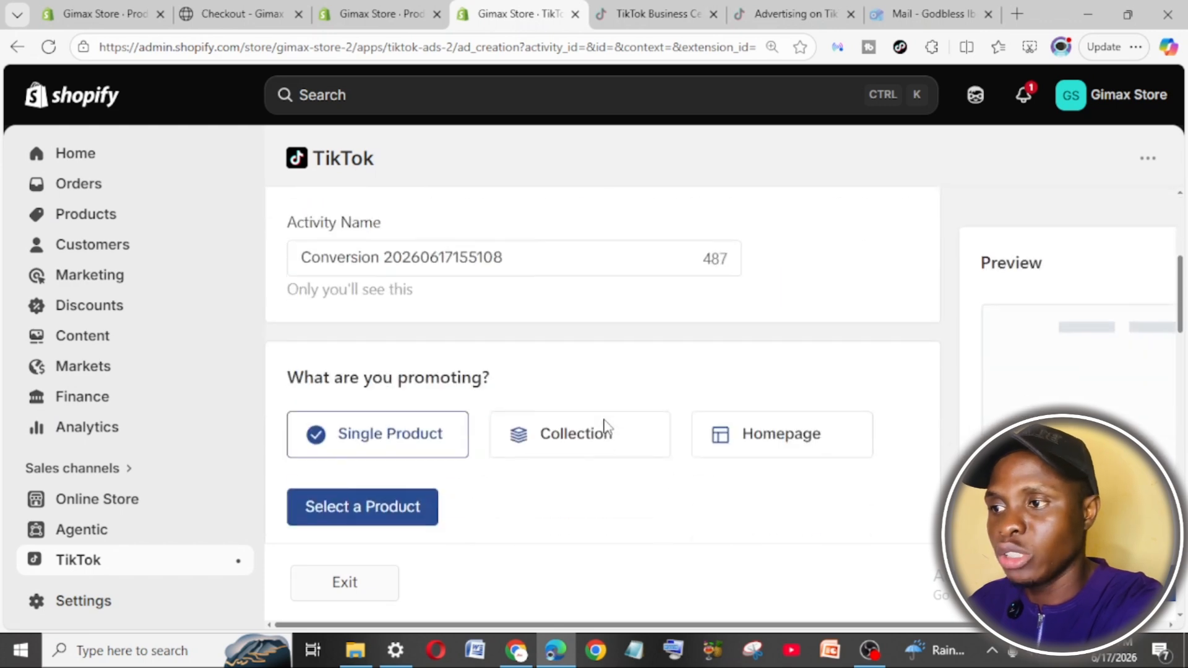
left_click(687, 9)
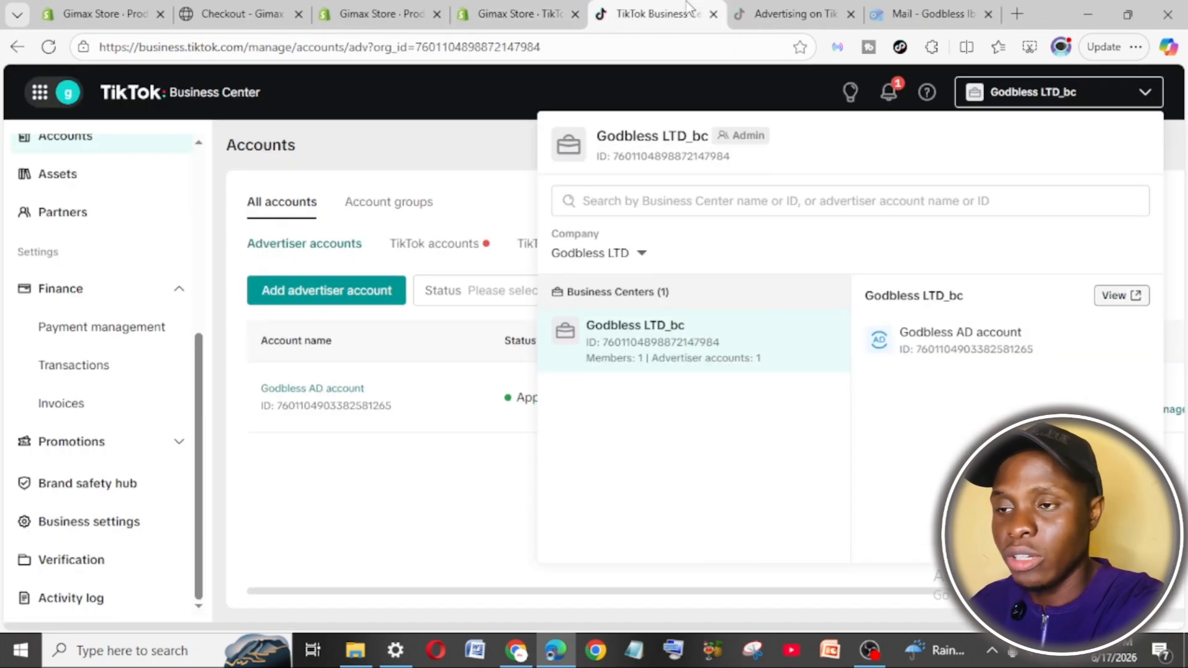
left_click(529, 12)
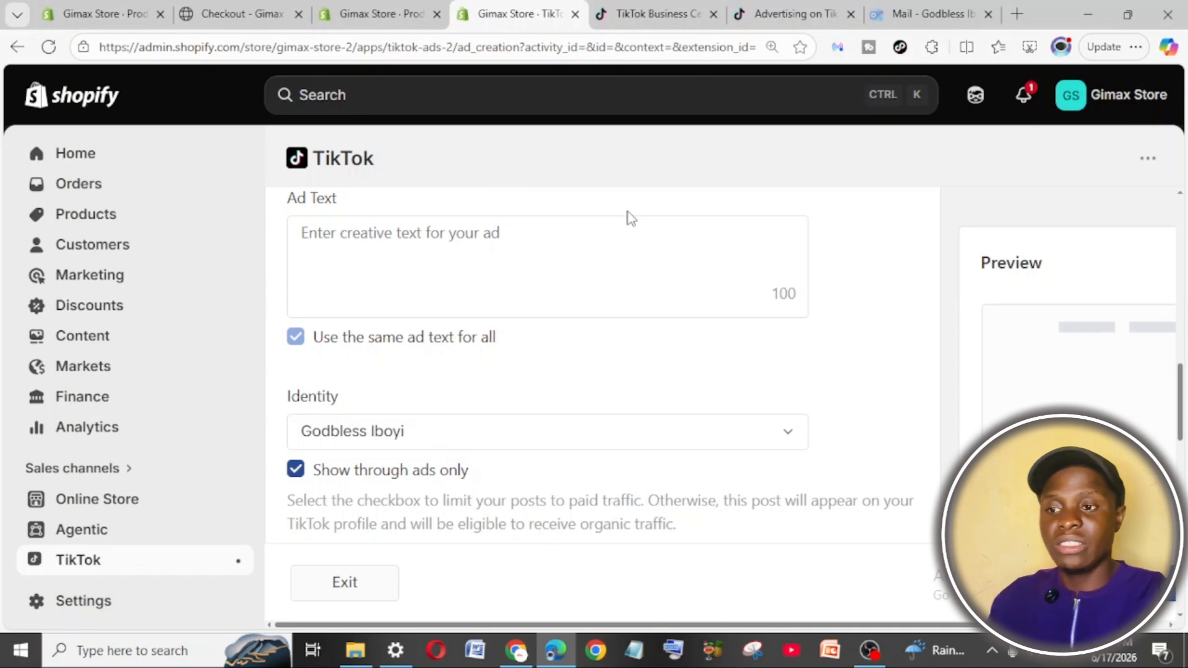